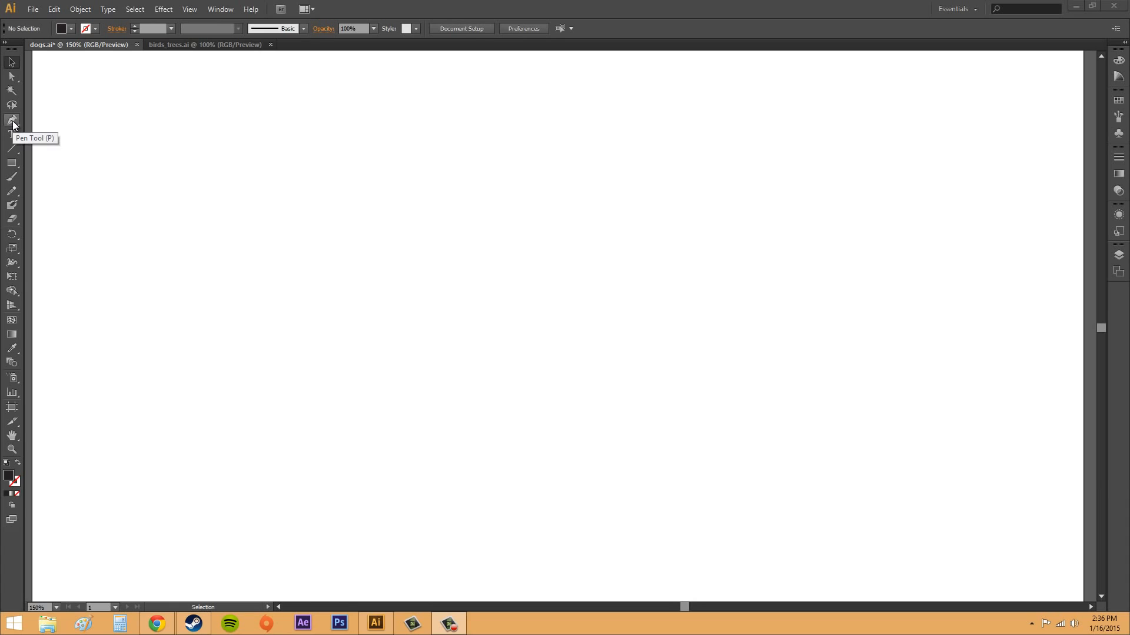
- Draw a straight horizontal line about 394 px long with the Pen tool and close its path at the starting anchor
{"action": "left_click", "coordinate": [13, 121]}
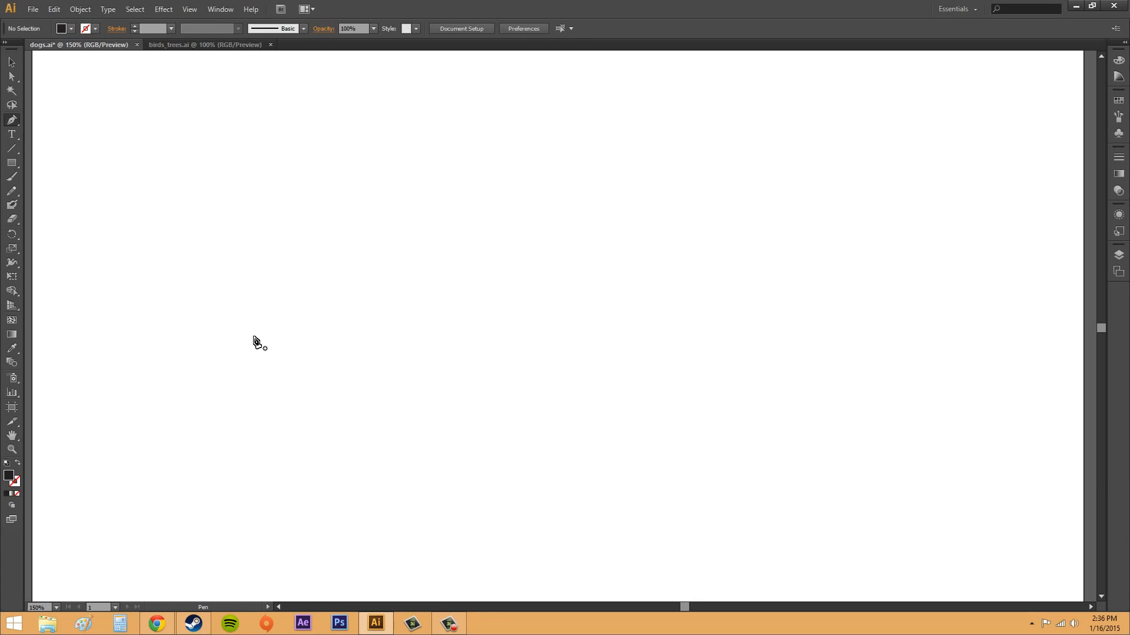
{"action": "left_click", "coordinate": [247, 306]}
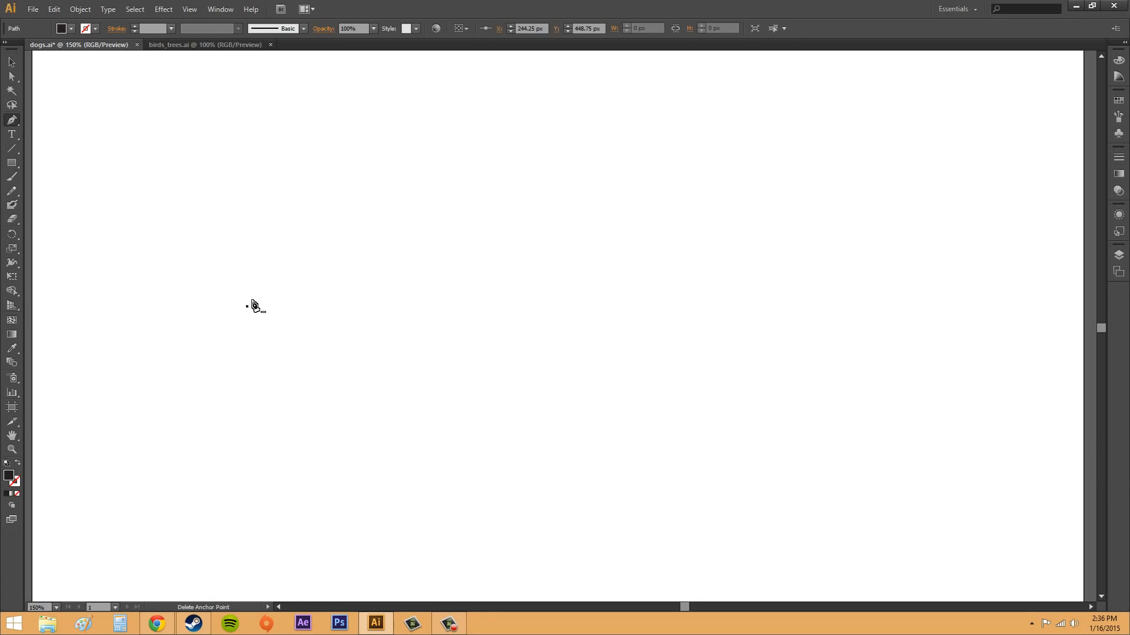
{"action": "left_click", "coordinate": [595, 306]}
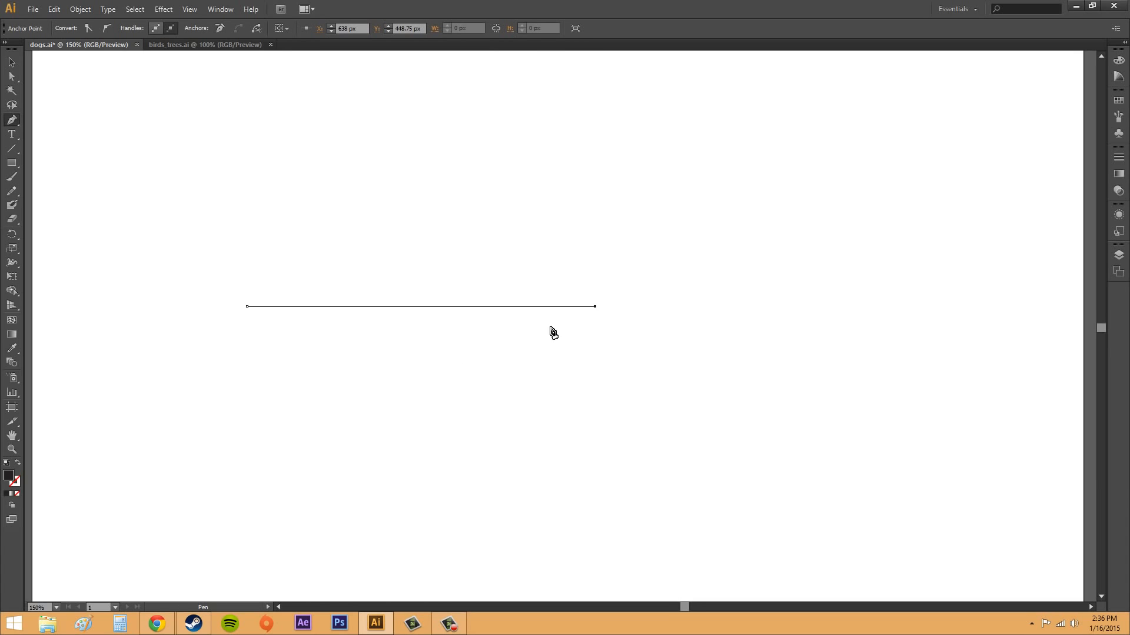
{"action": "left_click", "coordinate": [248, 307]}
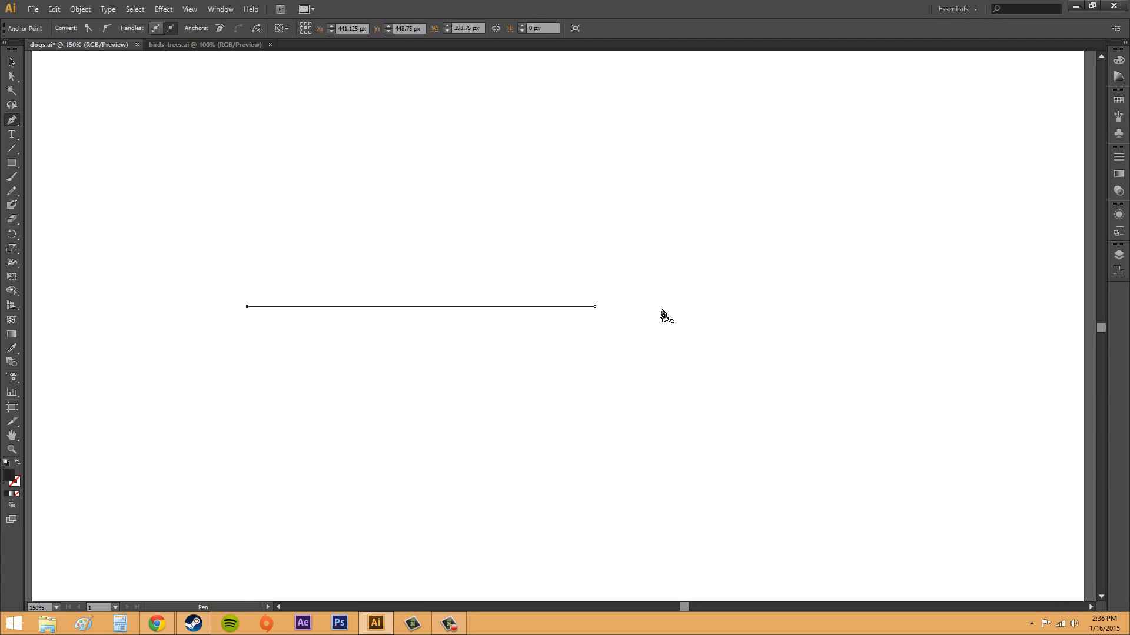
- Draw a three-point S-shaped curve about 244 px wide and 225 px high with the Pen tool, below the straight line's far end
{"action": "left_click", "coordinate": [545, 505]}
{"action": "left_click_drag", "start_coordinate": [677, 422], "coordinate": [678, 389]}
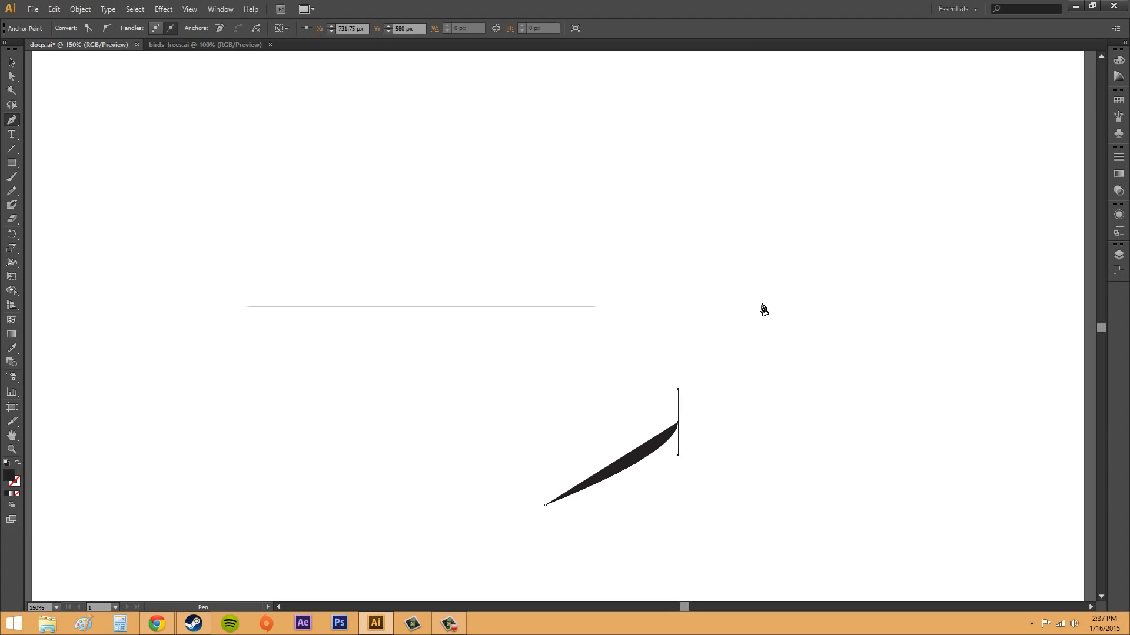
{"action": "left_click_drag", "start_coordinate": [760, 306], "coordinate": [810, 289]}
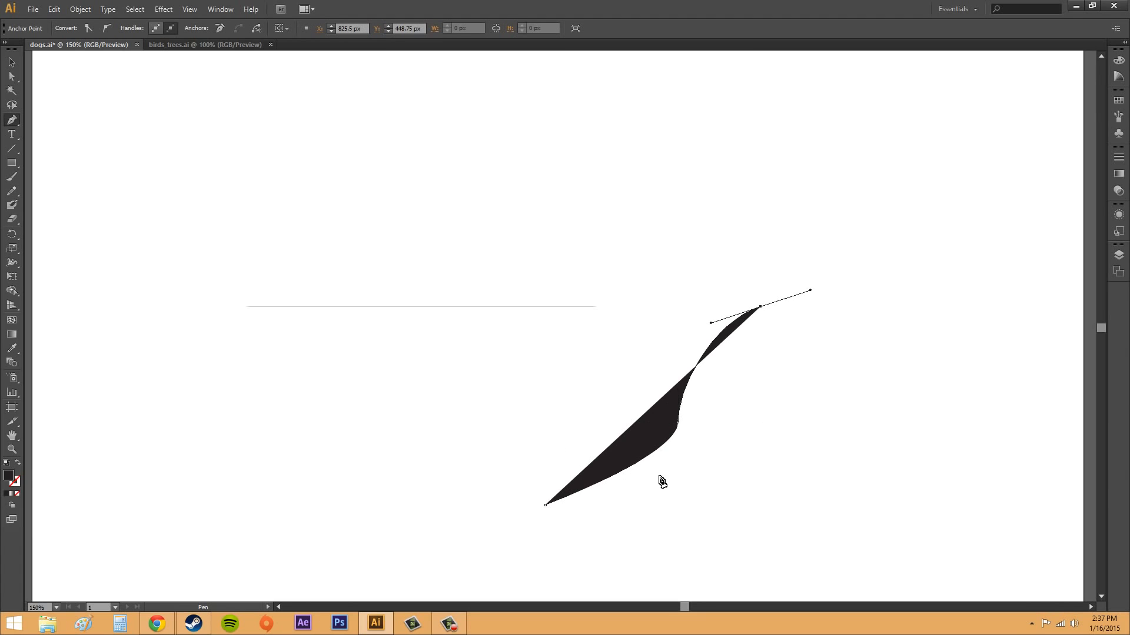
- Swap the curve's fill and stroke so it has a black outline and no fill, and deselect it
{"action": "left_click", "coordinate": [16, 474]}
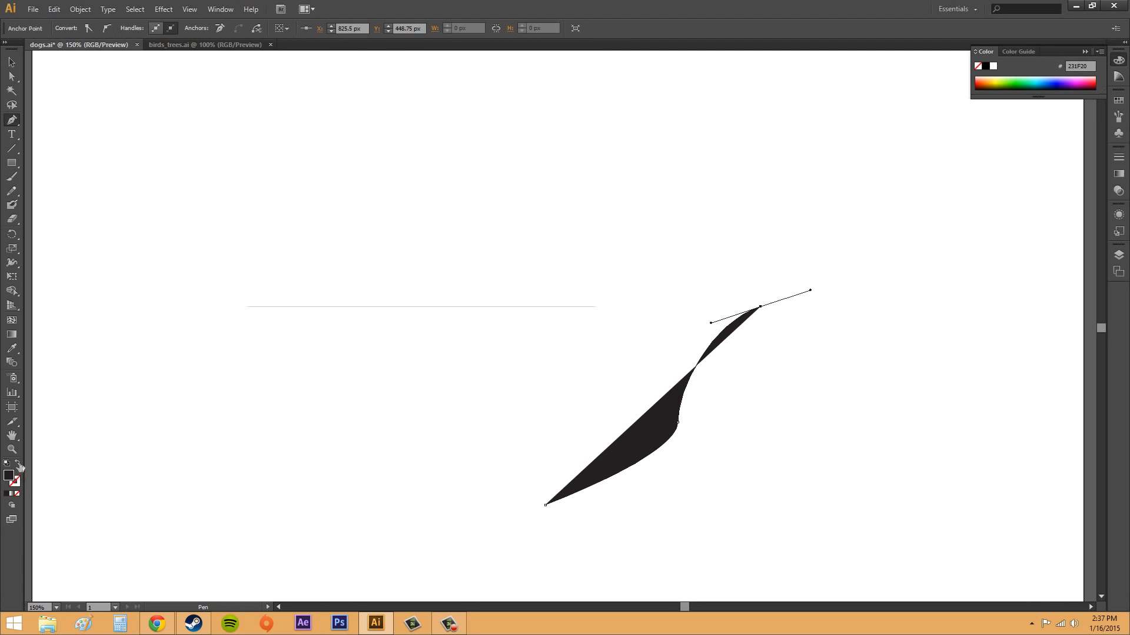
{"action": "left_click", "coordinate": [18, 463]}
{"action": "left_click", "coordinate": [13, 55]}
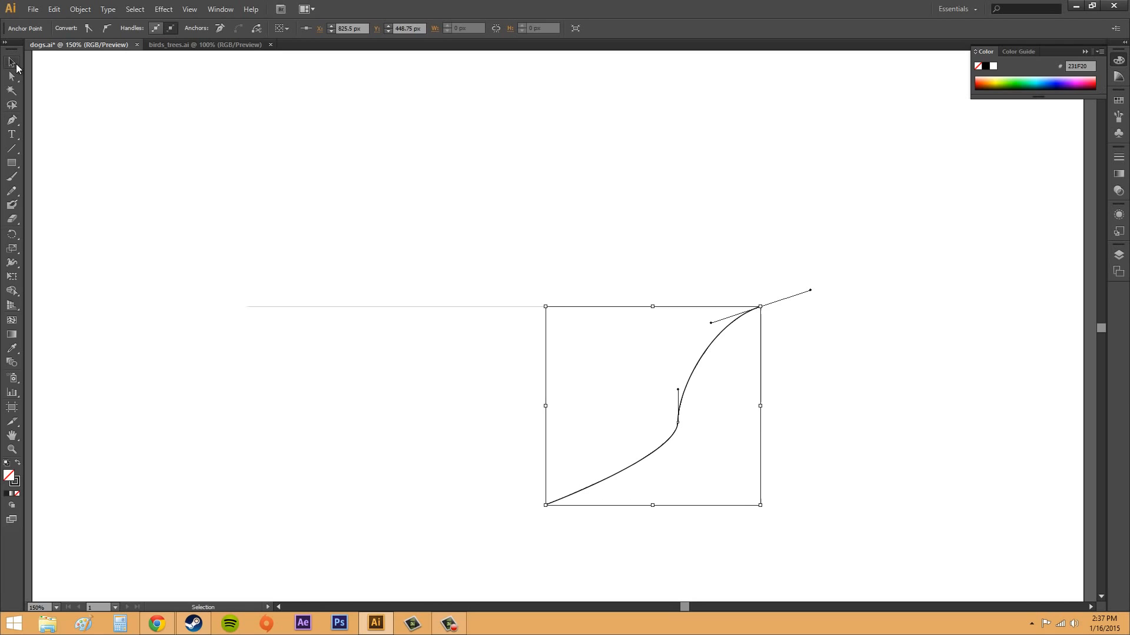
{"action": "left_click", "coordinate": [1013, 411]}
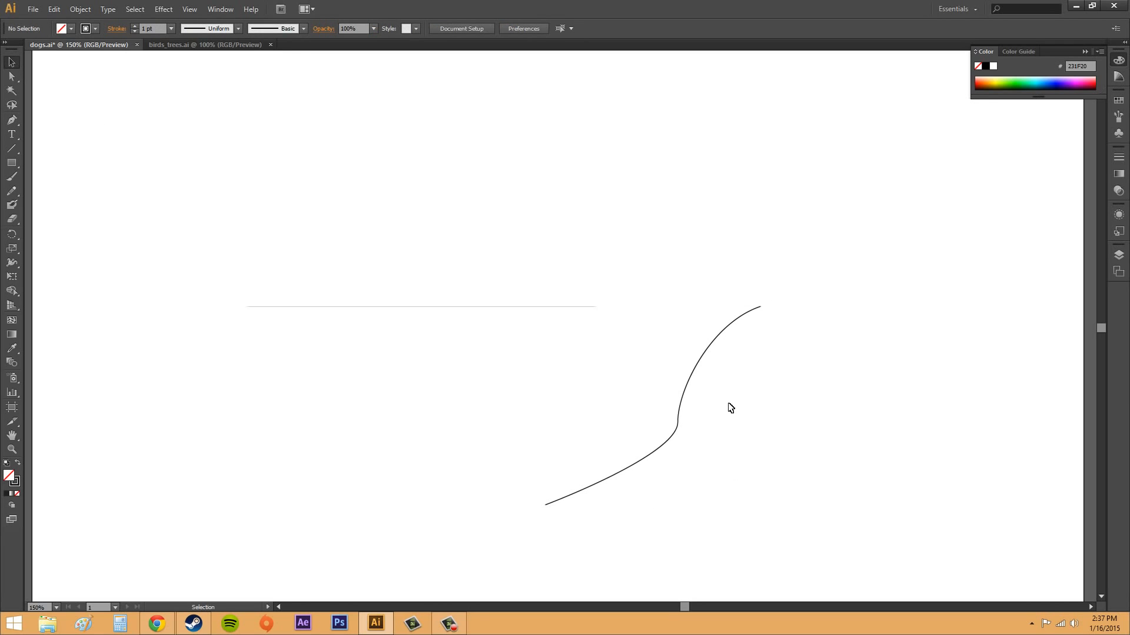
- Examine how the Selection tool picks the S-curve and the straight line as whole objects
{"action": "left_click", "coordinate": [678, 424]}
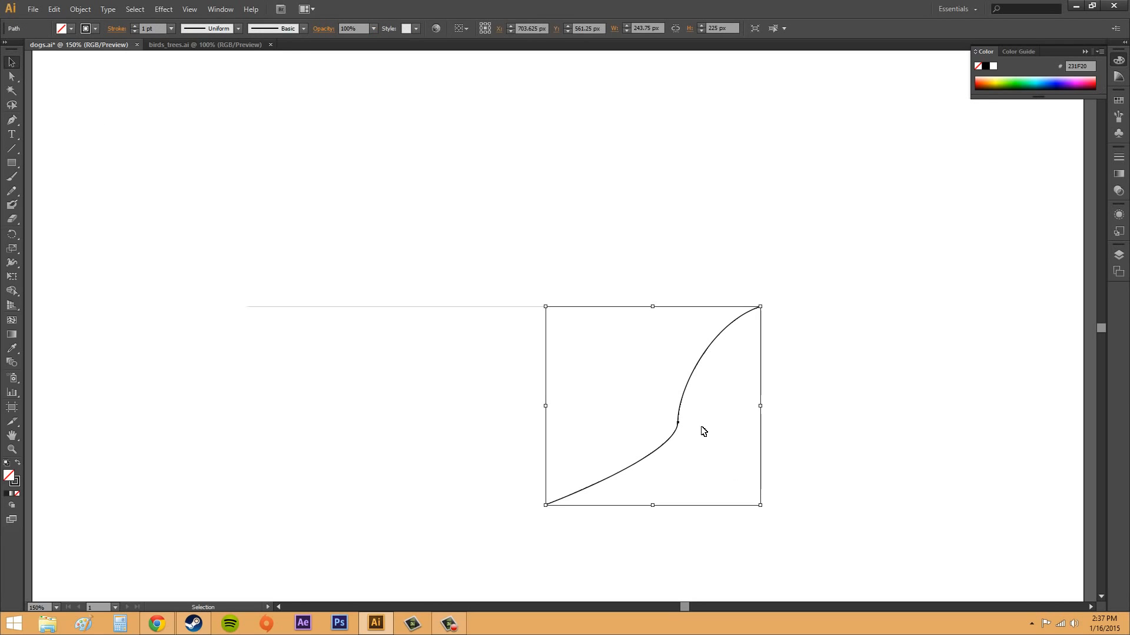
{"action": "left_click", "coordinate": [859, 425]}
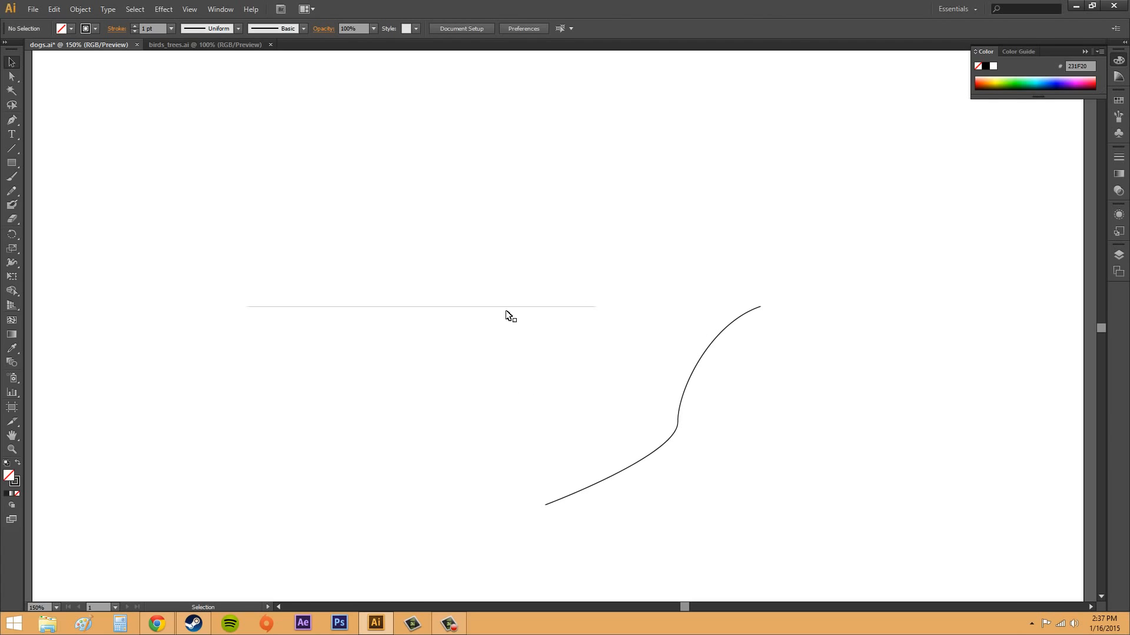
{"action": "left_click", "coordinate": [548, 307]}
{"action": "left_click", "coordinate": [500, 347]}
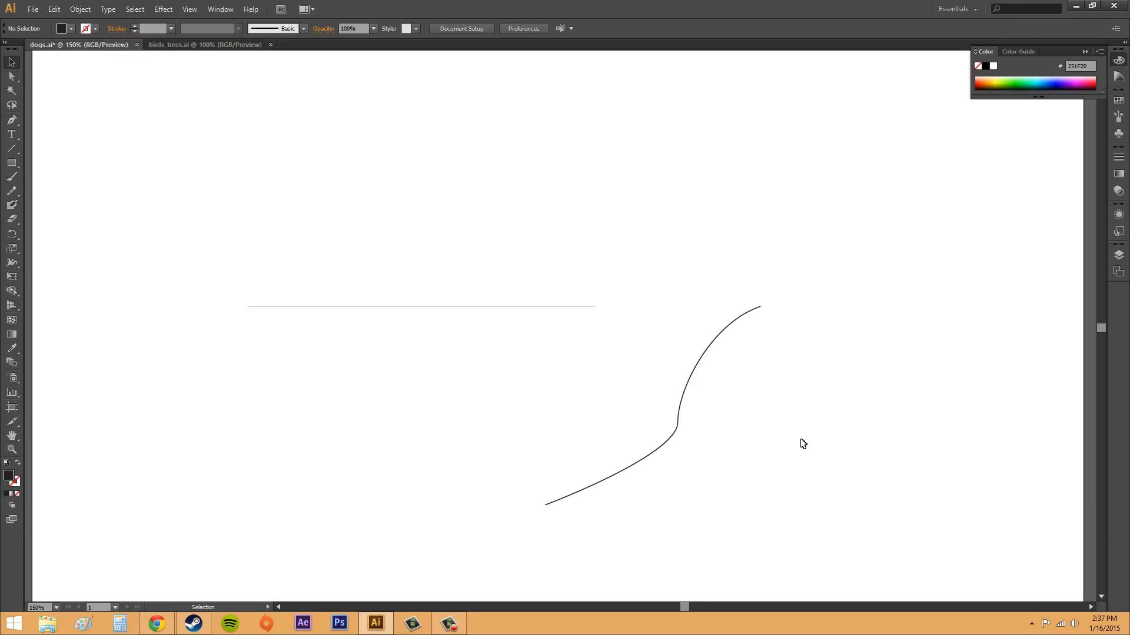
{"action": "left_click", "coordinate": [688, 392]}
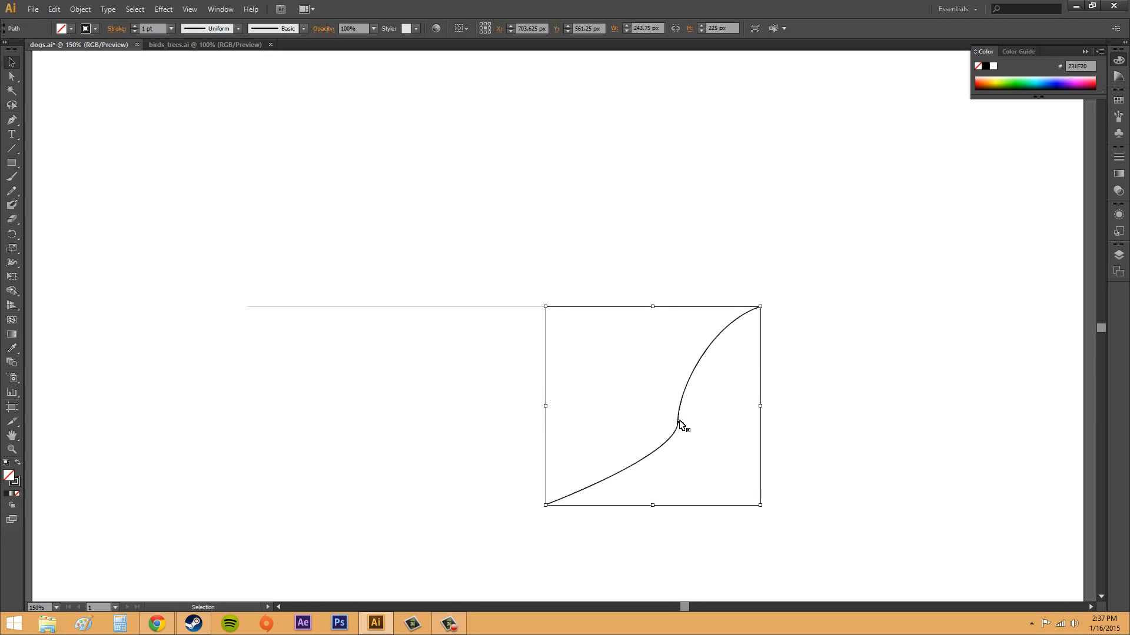
{"action": "left_click", "coordinate": [681, 423]}
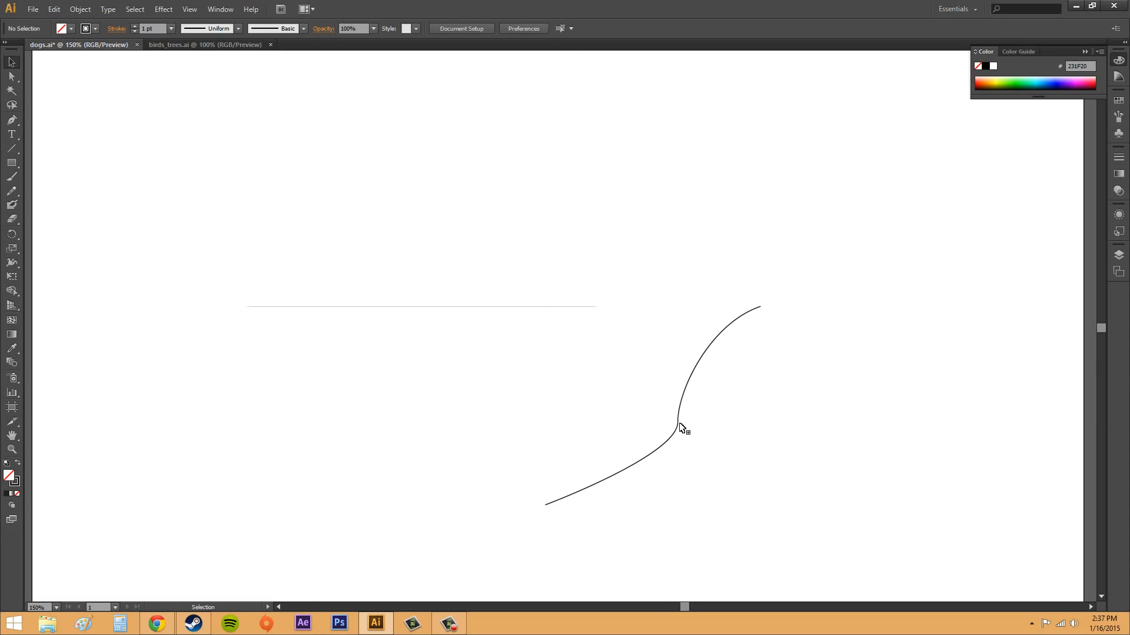
- Examine the S-curve's middle anchor and both end anchors individually with the Direct Selection tool
{"action": "left_click", "coordinate": [17, 76]}
{"action": "left_click", "coordinate": [678, 425]}
{"action": "left_click_drag", "start_coordinate": [714, 443], "coordinate": [713, 438]}
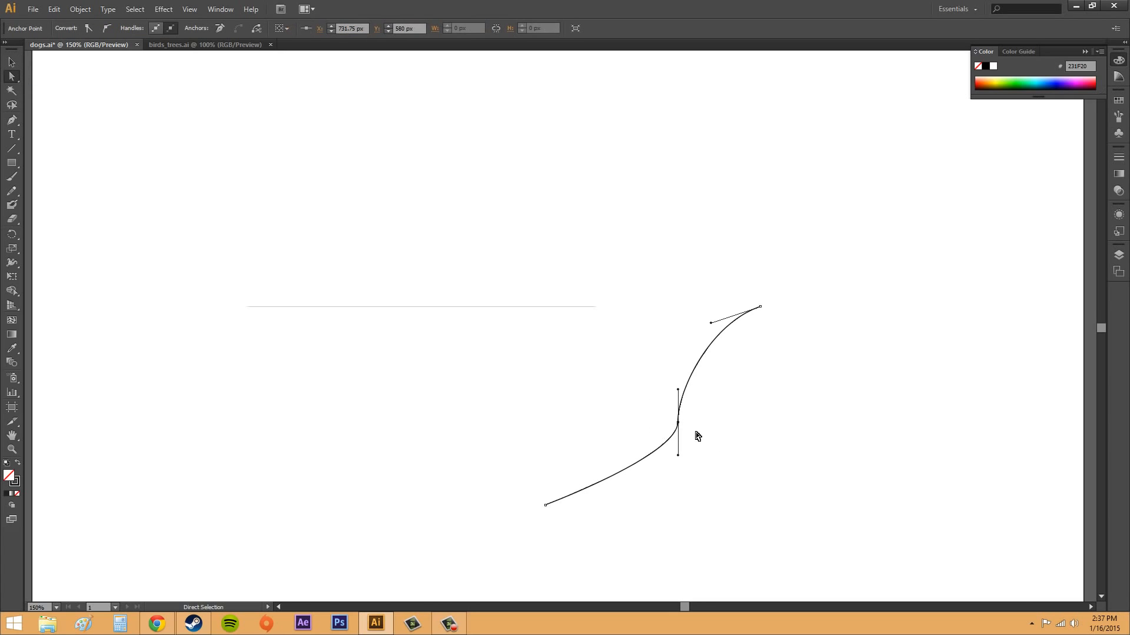
{"action": "left_click_drag", "start_coordinate": [734, 288], "coordinate": [802, 325]}
{"action": "left_click_drag", "start_coordinate": [499, 479], "coordinate": [598, 532]}
{"action": "left_click", "coordinate": [638, 498]}
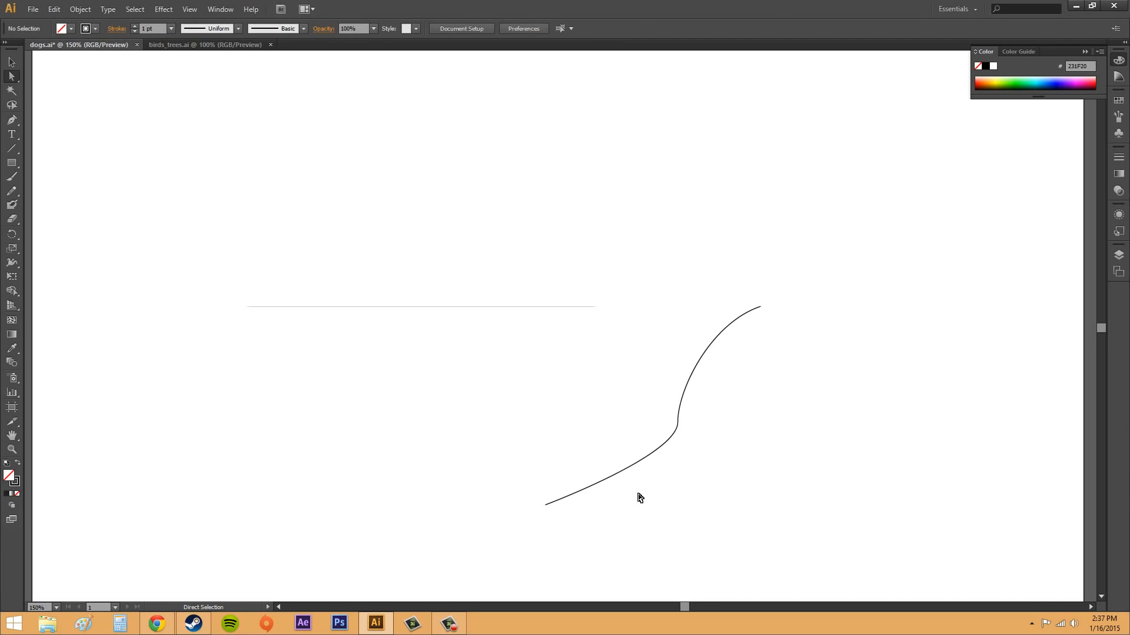
- Reshape the S-curve by moving its middle anchor point up and to the left, and deselect the path
{"action": "left_click", "coordinate": [684, 391]}
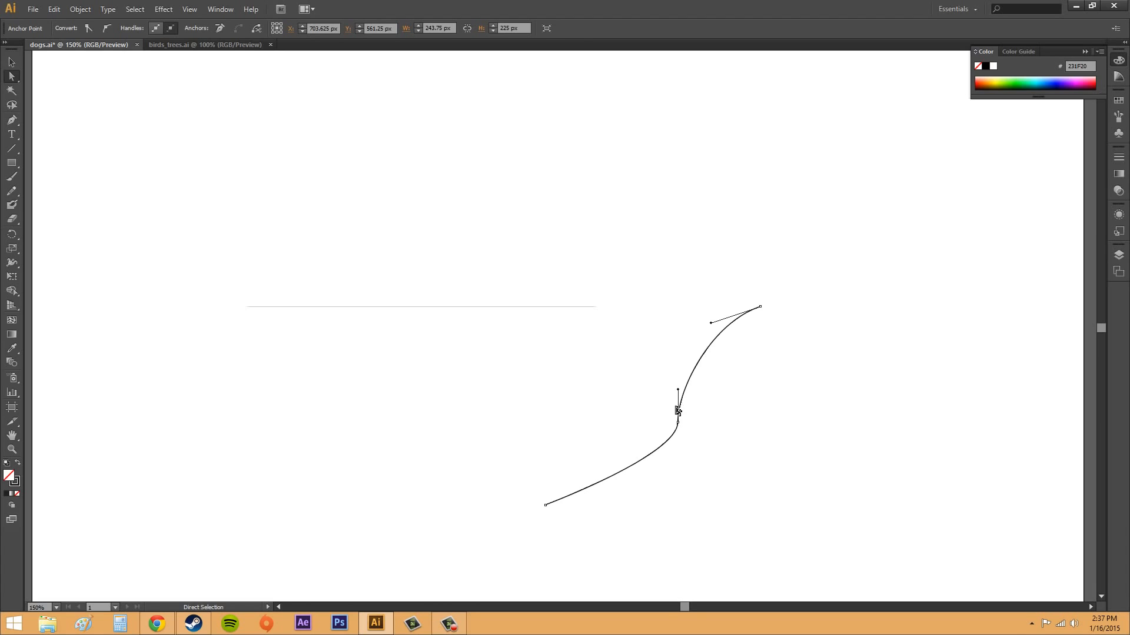
{"action": "left_click_drag", "start_coordinate": [679, 422], "coordinate": [661, 438]}
{"action": "left_click", "coordinate": [749, 431]}
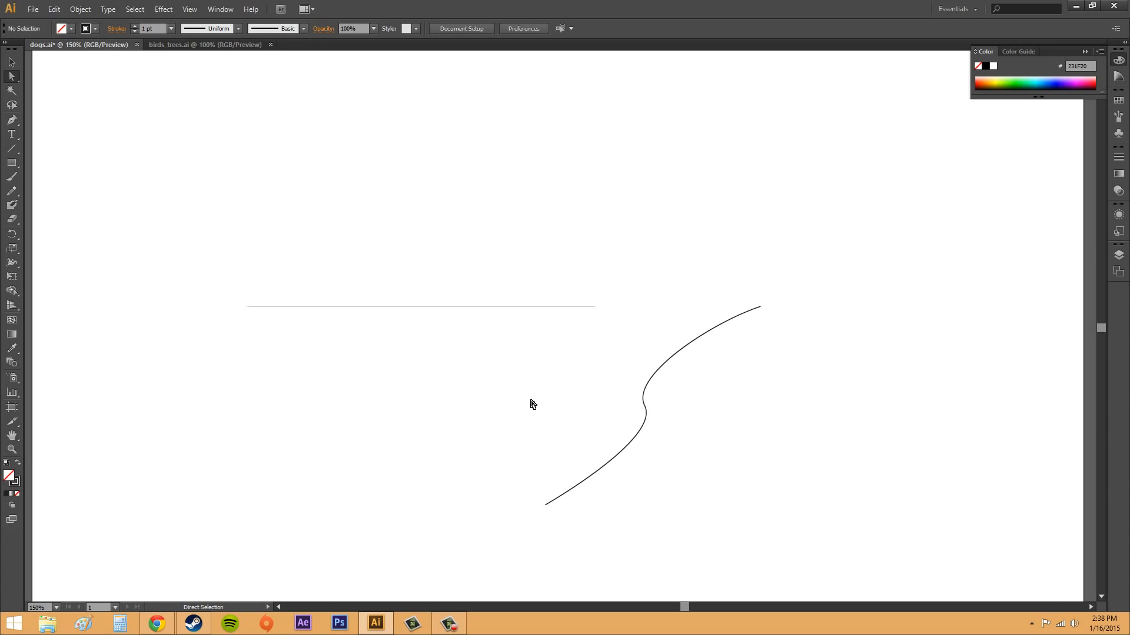
- Draw a closed, downward-pointing triangle about 338 px wide and 131 px high above the curve with the Pen tool
{"action": "left_click", "coordinate": [13, 120]}
{"action": "left_click", "coordinate": [479, 124]}
{"action": "left_click", "coordinate": [661, 240]}
{"action": "left_click", "coordinate": [777, 124]}
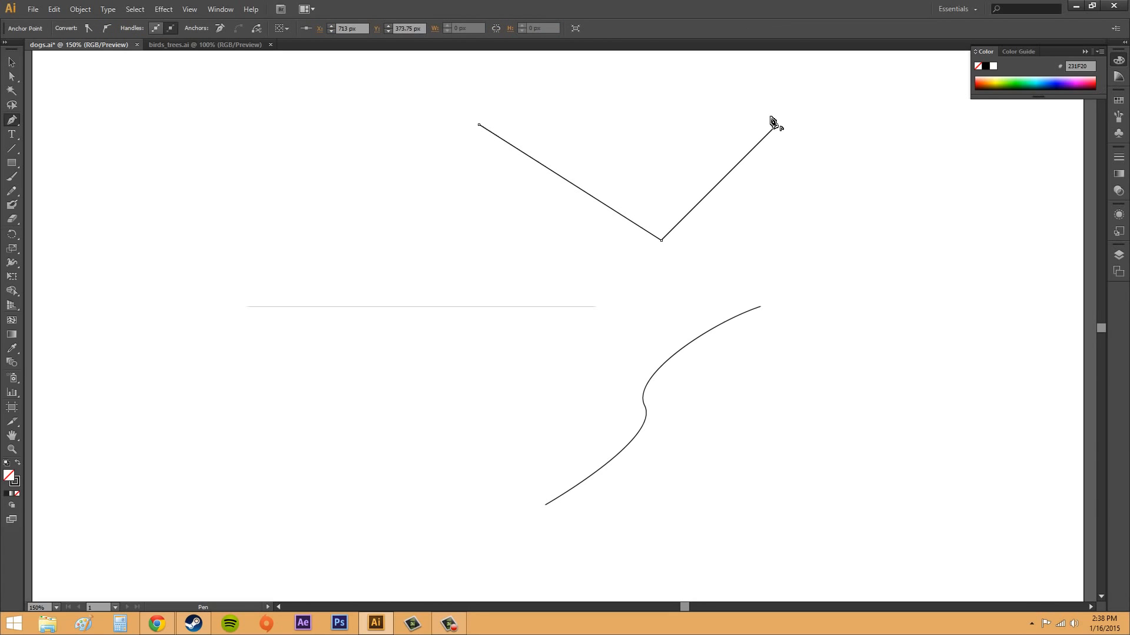
{"action": "left_click", "coordinate": [479, 124]}
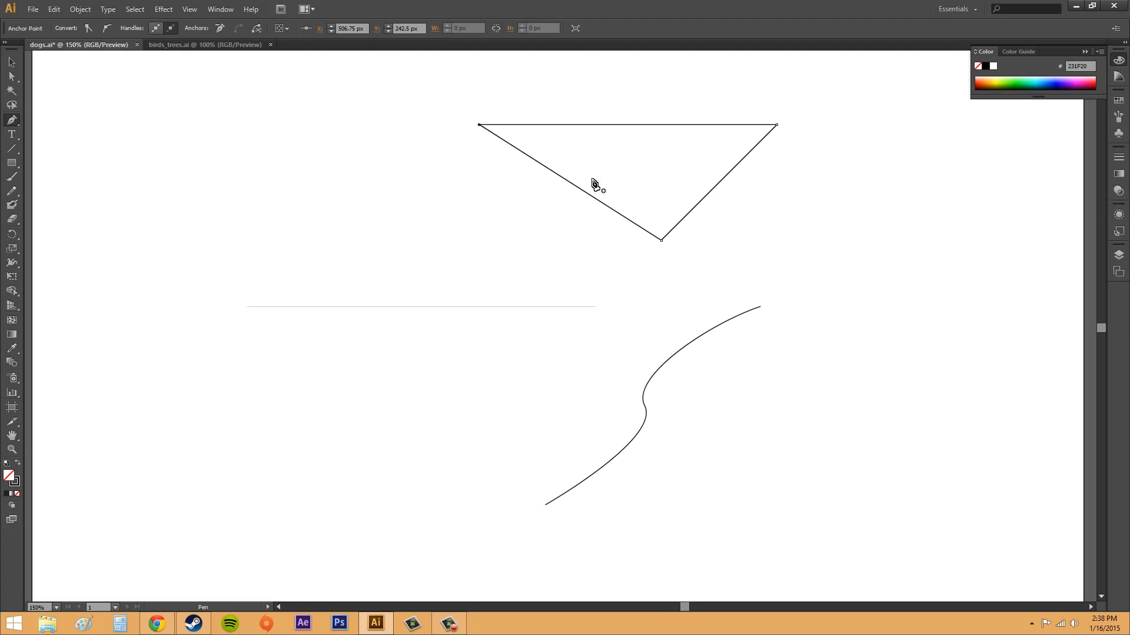
- Move only the triangle's bottom corner about 19 px to the left with the Direct Selection tool
{"action": "left_click", "coordinate": [12, 62]}
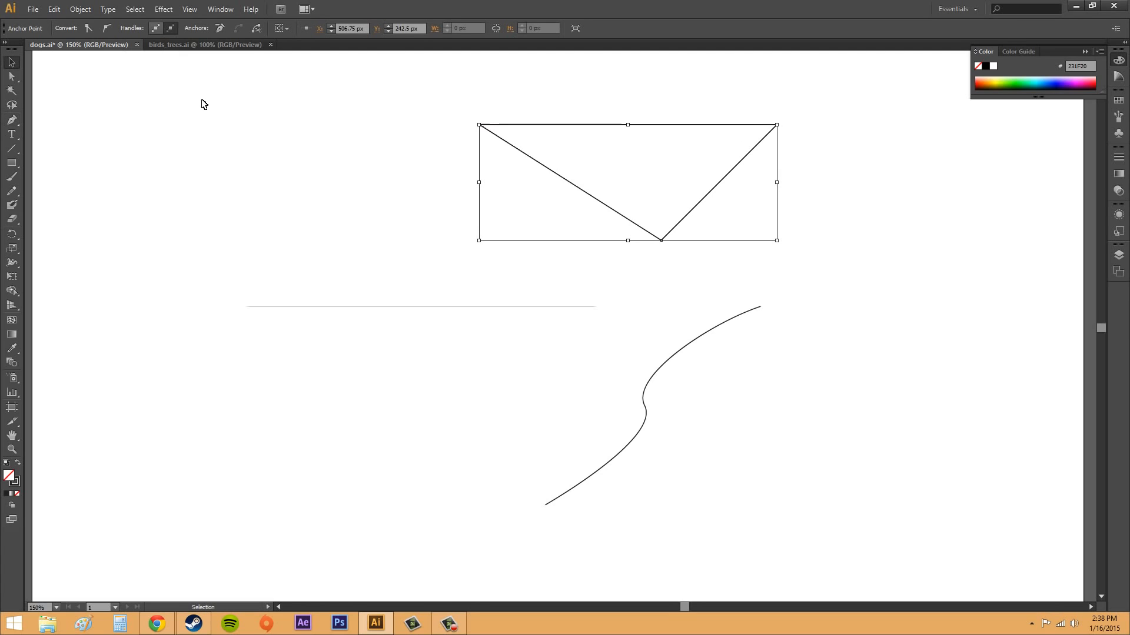
{"action": "left_click", "coordinate": [14, 81]}
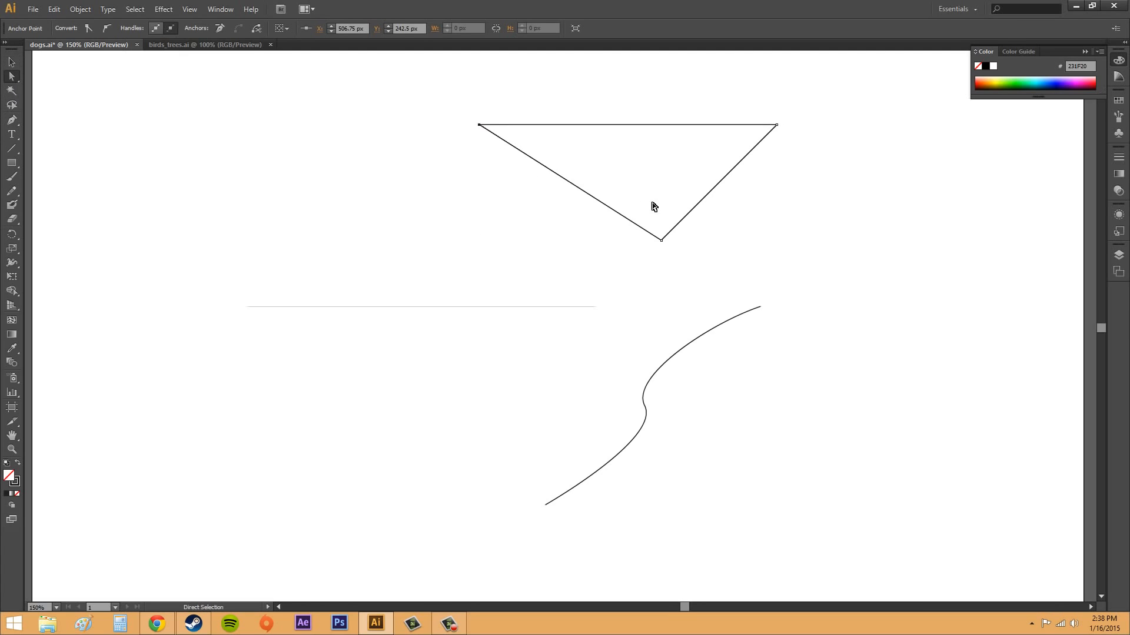
{"action": "left_click", "coordinate": [478, 125]}
{"action": "left_click", "coordinate": [661, 241]}
{"action": "left_click_drag", "start_coordinate": [653, 242], "coordinate": [643, 250]}
{"action": "left_click", "coordinate": [780, 250]}
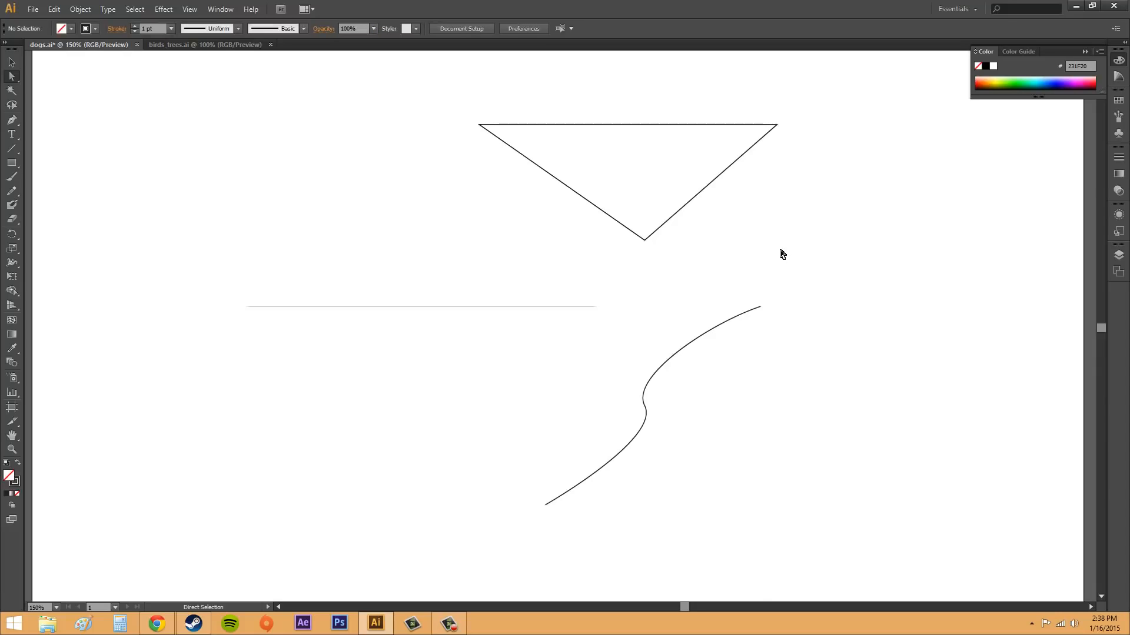
- Examine the S-curve's middle anchor handles and the triangle's bottom corner anchor
{"action": "left_click", "coordinate": [646, 408]}
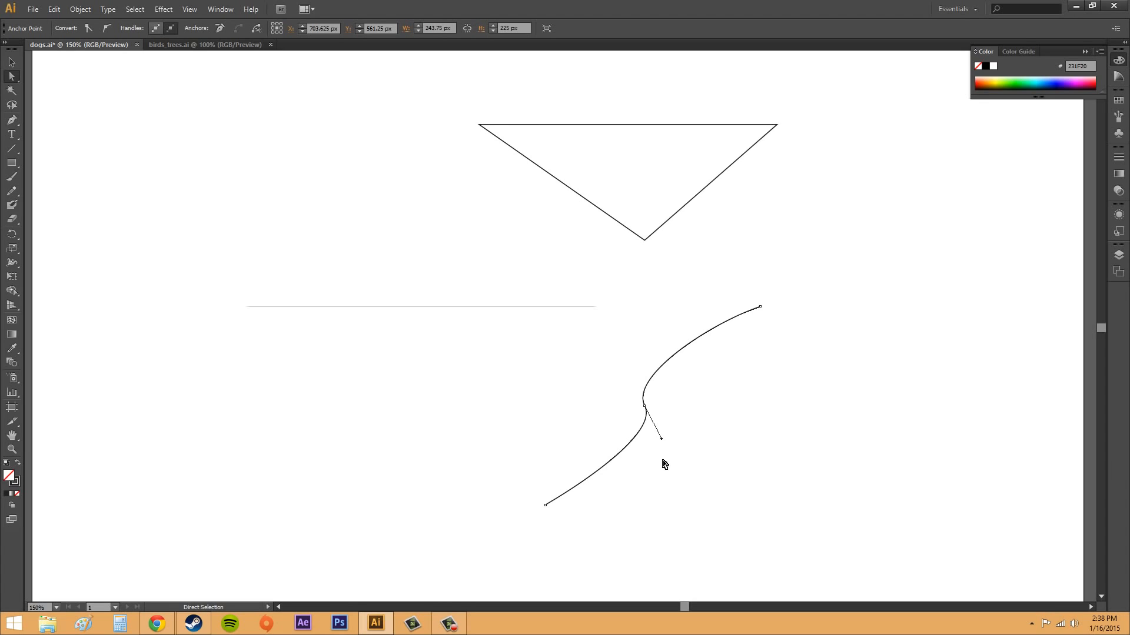
{"action": "left_click", "coordinate": [659, 237]}
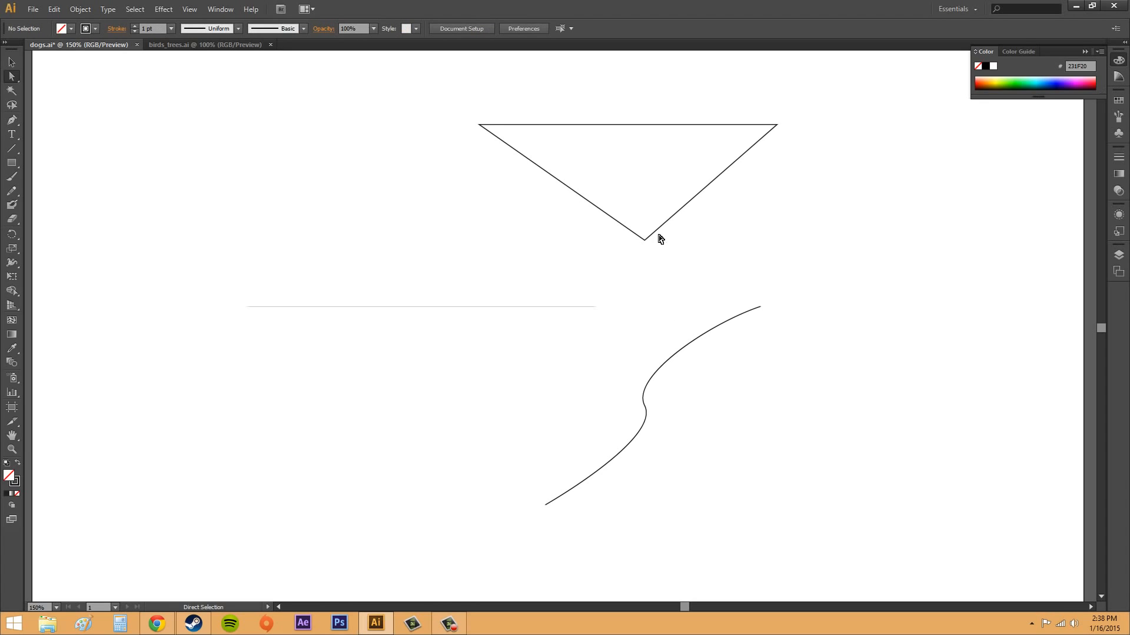
{"action": "left_click", "coordinate": [645, 242]}
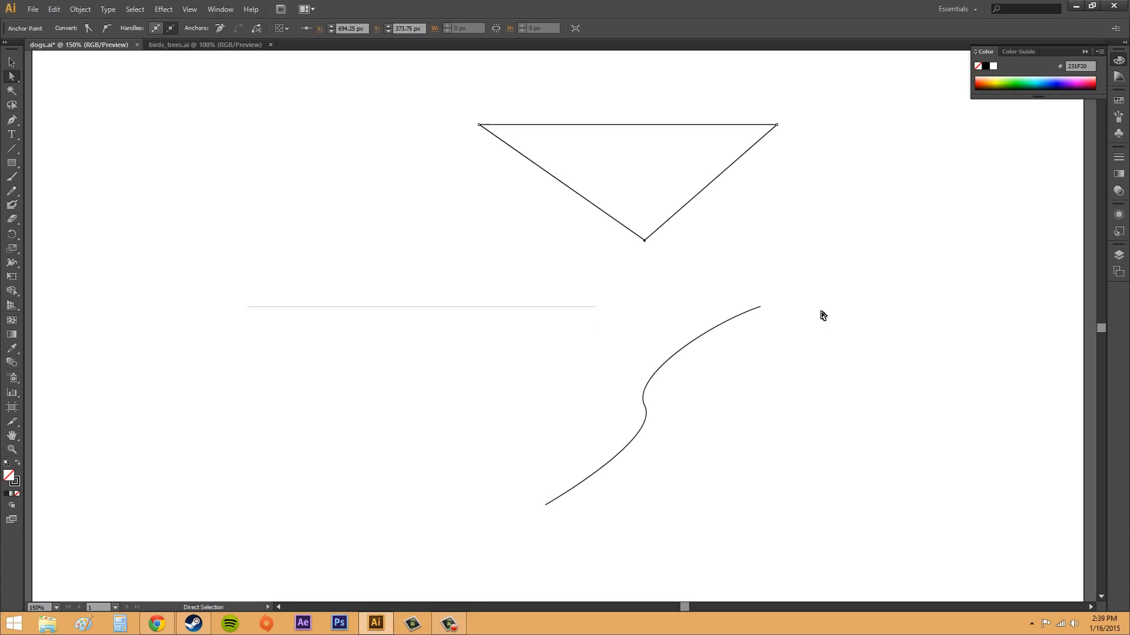
- Select the whole triangle with the Selection tool and scale it down from its lower-left corner to about 300 px wide
{"action": "left_click", "coordinate": [11, 63]}
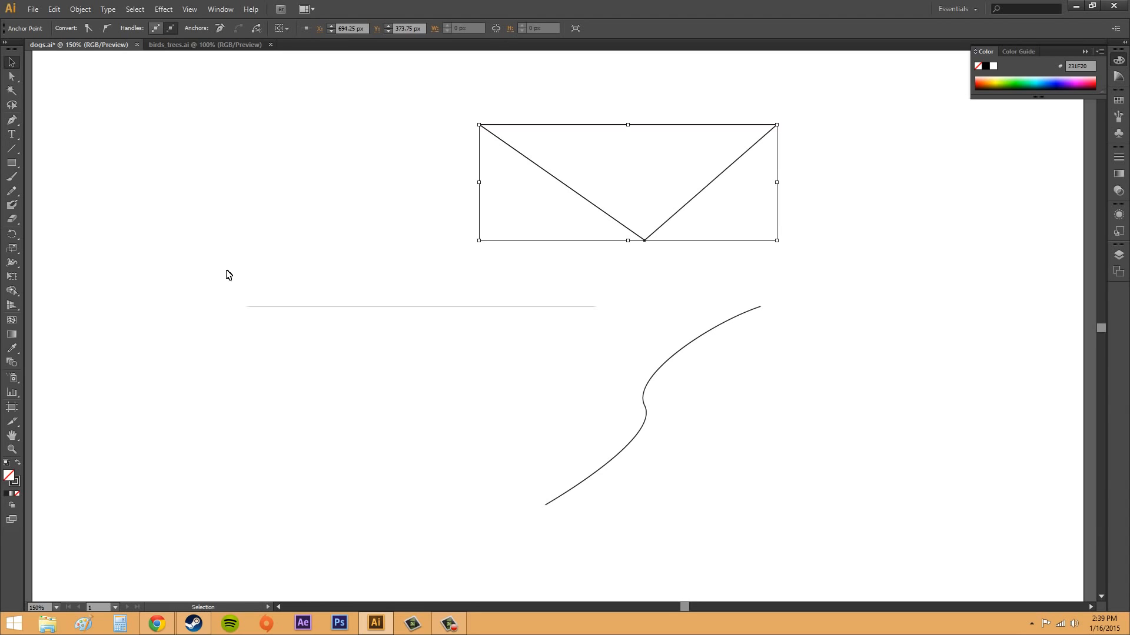
{"action": "left_click", "coordinate": [661, 198]}
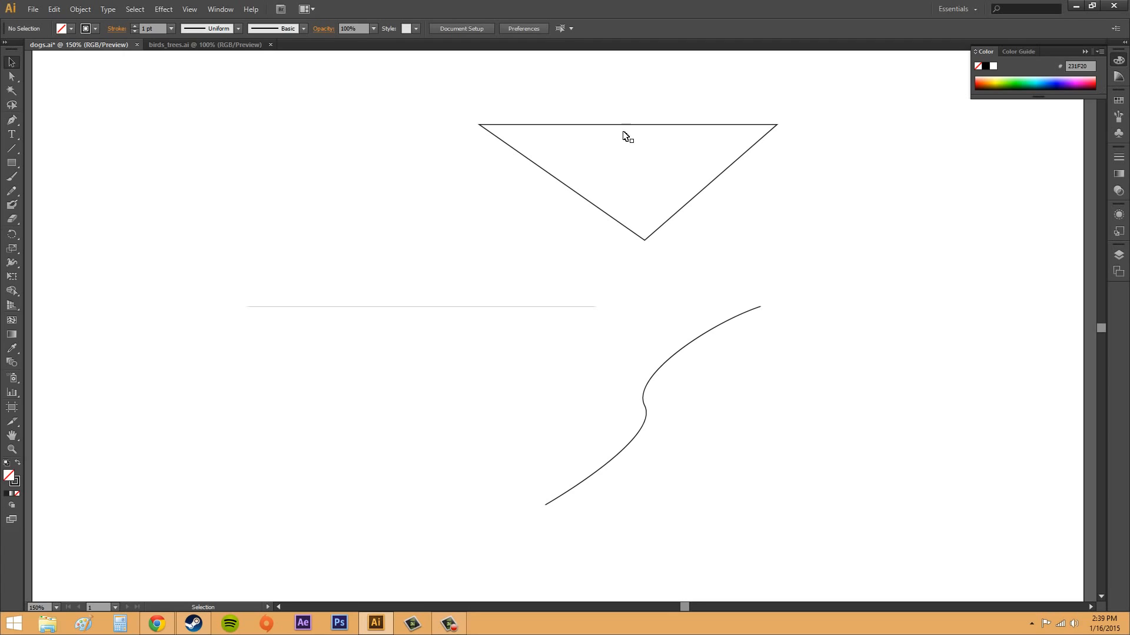
{"action": "left_click", "coordinate": [645, 128]}
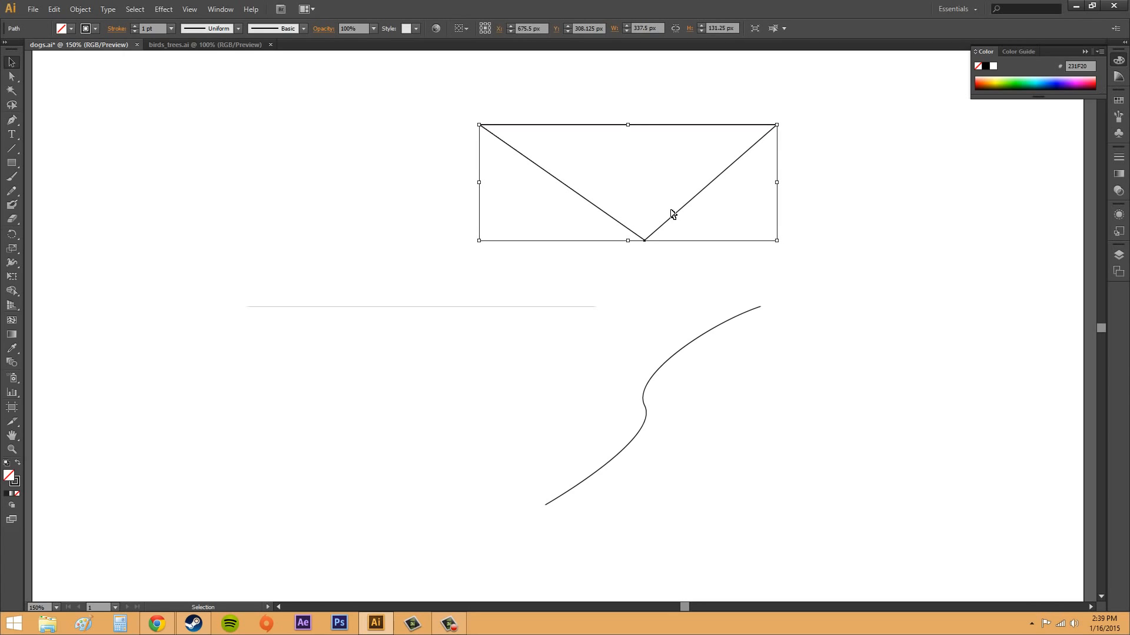
{"action": "left_click_drag", "start_coordinate": [670, 179], "coordinate": [713, 199]}
{"action": "left_click", "coordinate": [552, 167]}
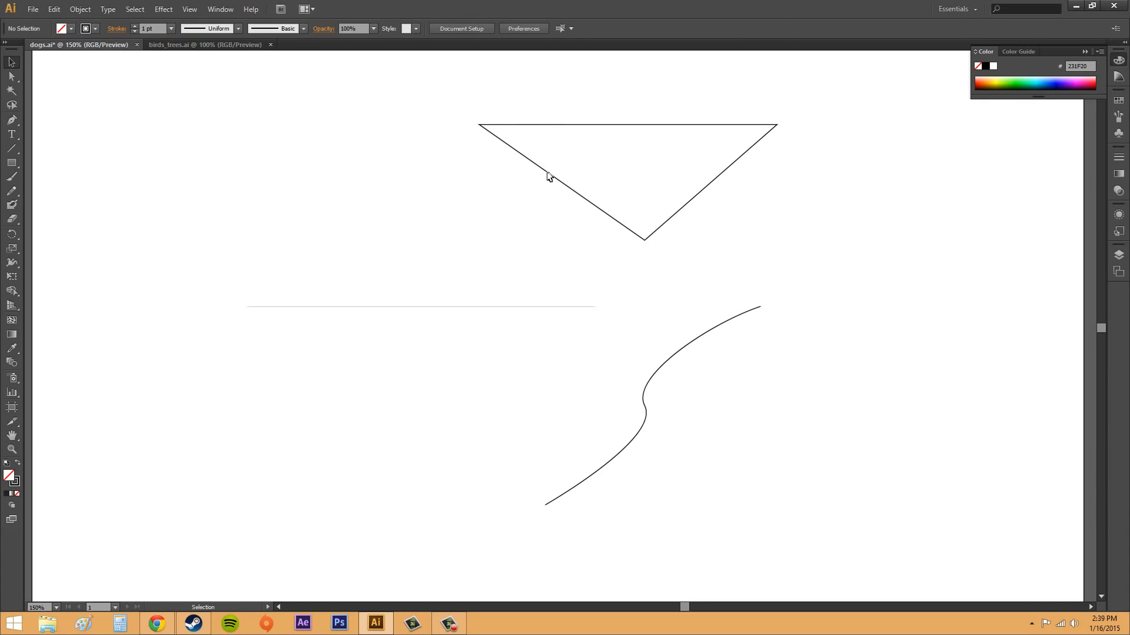
{"action": "left_click", "coordinate": [547, 174]}
{"action": "left_click_drag", "start_coordinate": [482, 239], "coordinate": [510, 223]}
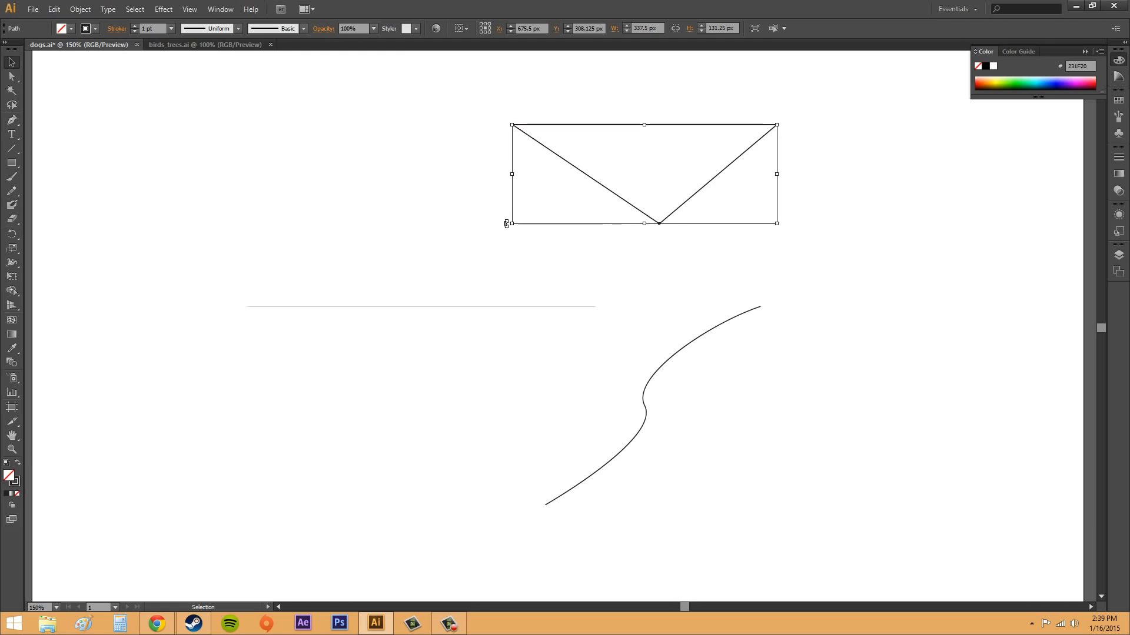
{"action": "left_click", "coordinate": [420, 238]}
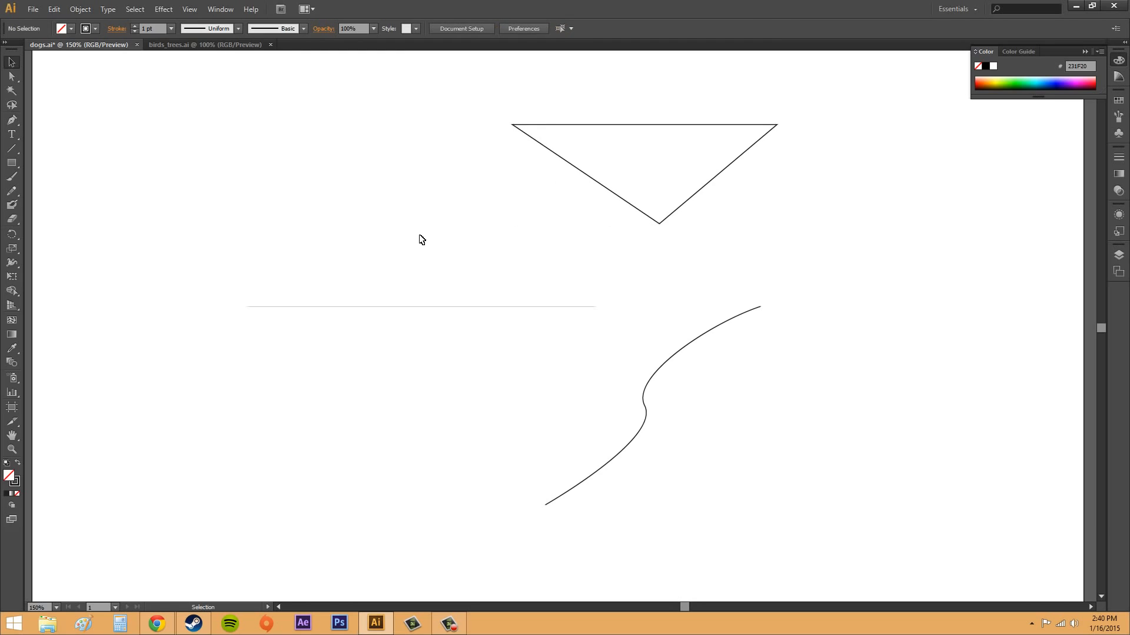
- Lower the triangle's bottom corner about 19 px, and move its bottom and right corners together about 131 px right and 38 px down
{"action": "left_click", "coordinate": [12, 76]}
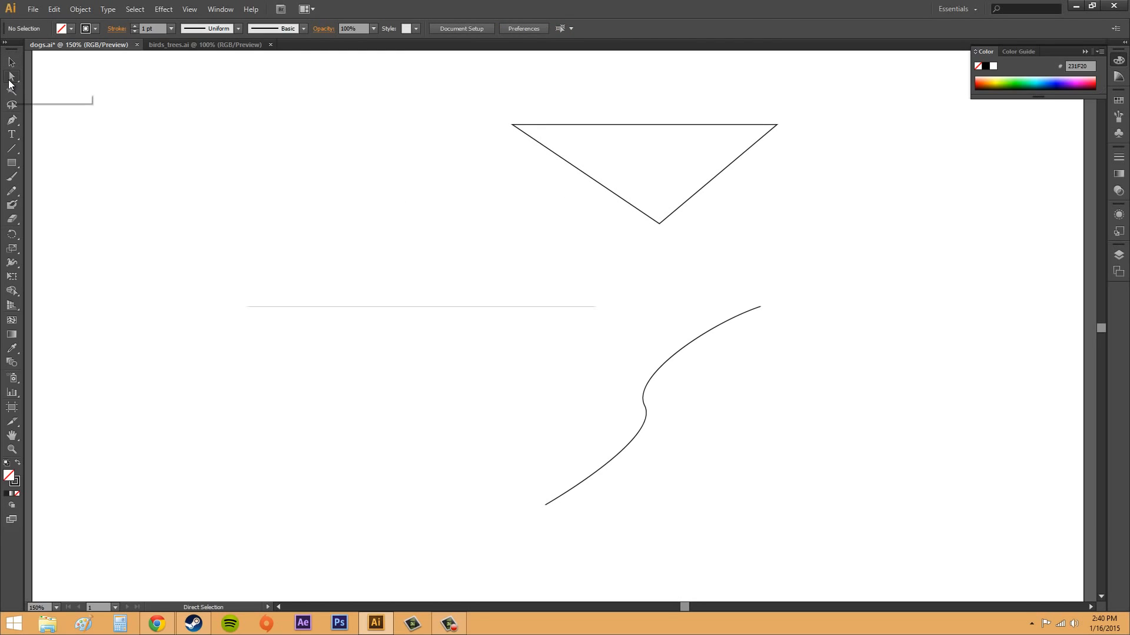
{"action": "left_click", "coordinate": [660, 222]}
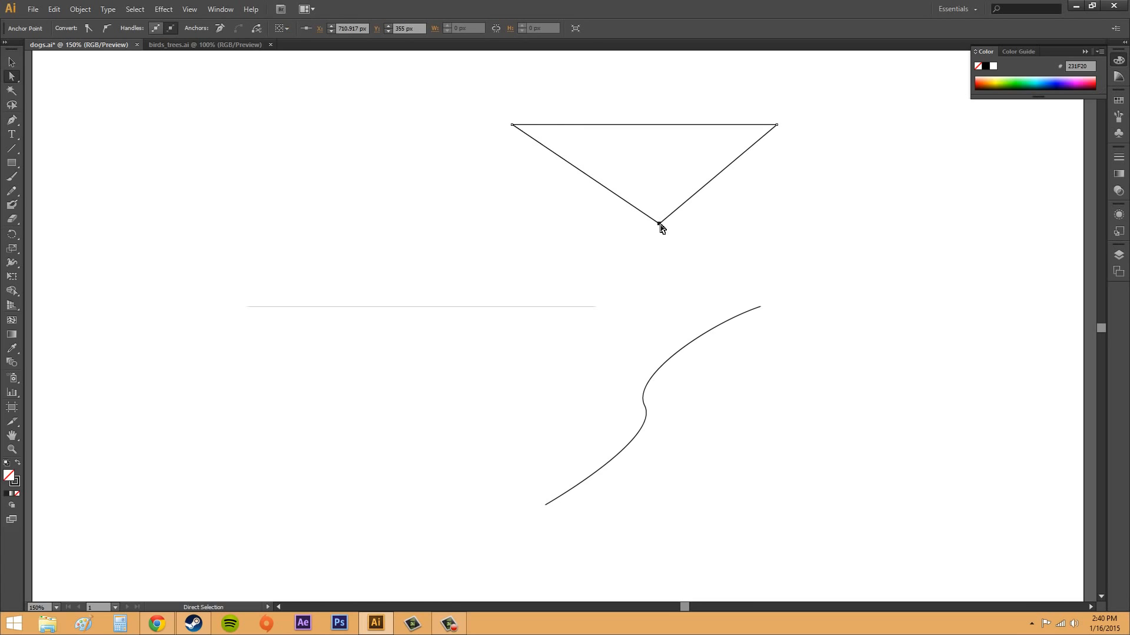
{"action": "mouse_move", "coordinate": [659, 224]}
{"action": "left_mouse_down"}
{"action": "mouse_move", "coordinate": [594, 237]}
{"action": "mouse_move", "coordinate": [698, 247]}
{"action": "mouse_move", "coordinate": [630, 240]}
{"action": "mouse_move", "coordinate": [661, 240]}
{"action": "left_mouse_up"}
{"action": "left_click_drag", "start_coordinate": [683, 179], "coordinate": [806, 265]}
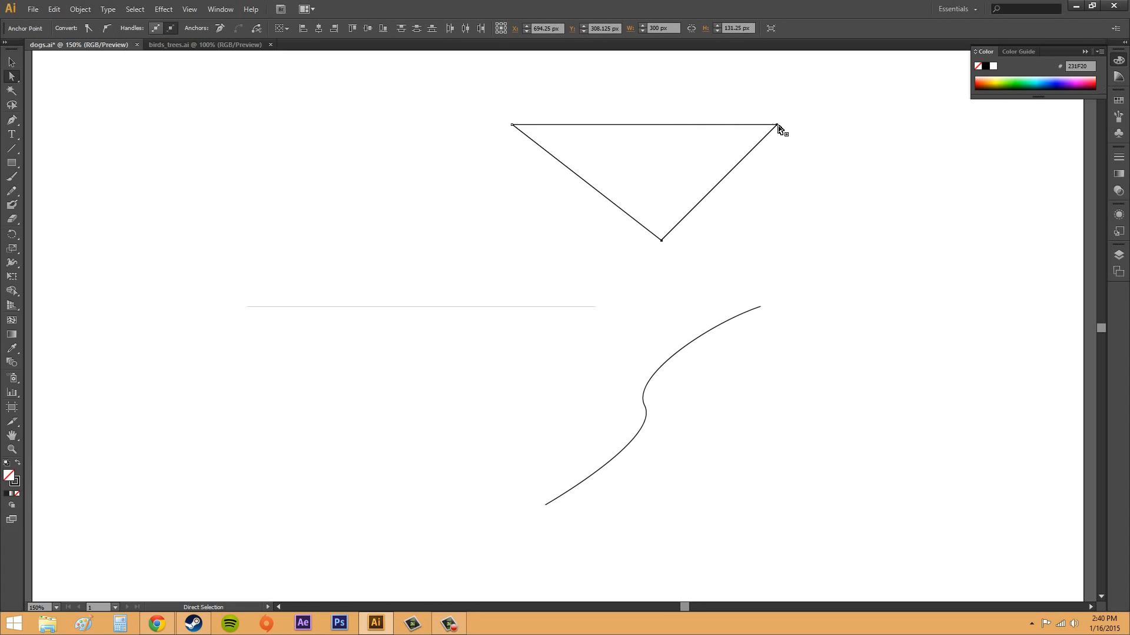
{"action": "left_click_drag", "start_coordinate": [777, 126], "coordinate": [894, 159]}
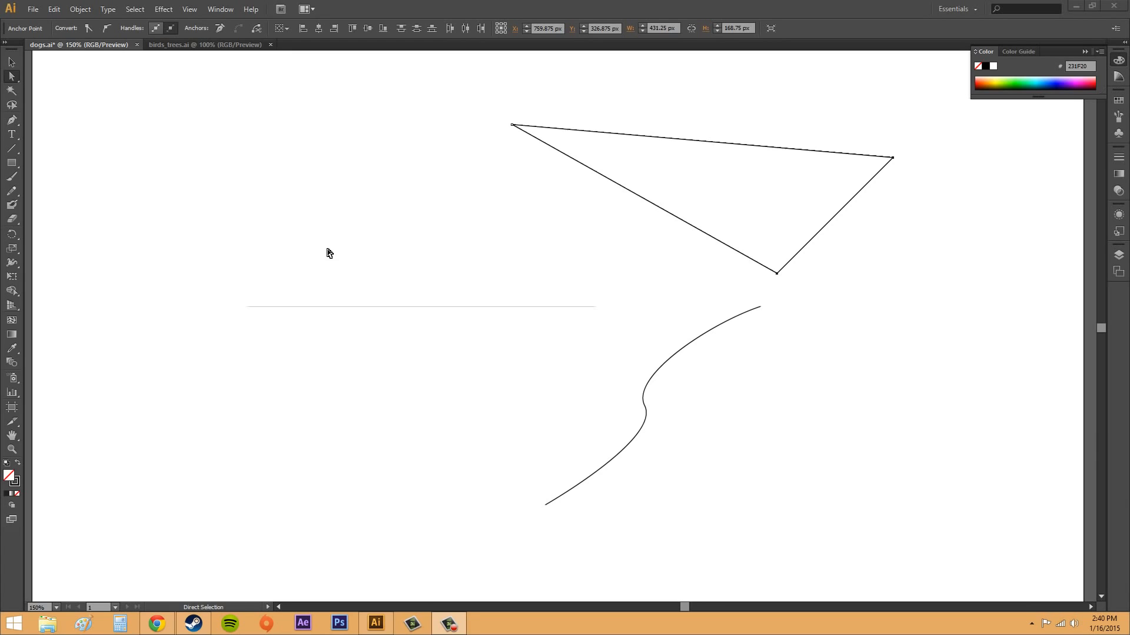
- Examine the triangle's upper-left corner anchor and the S-curve's middle anchor handles with the Direct Selection tool
{"action": "left_click", "coordinate": [13, 71]}
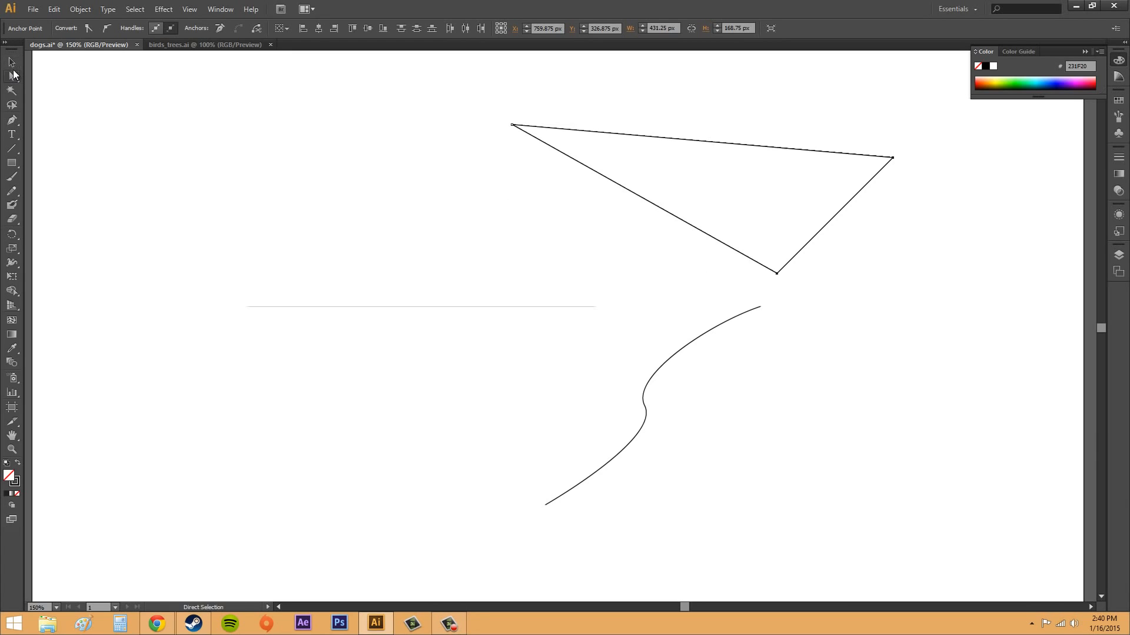
{"action": "left_click", "coordinate": [12, 63]}
{"action": "left_click", "coordinate": [12, 76]}
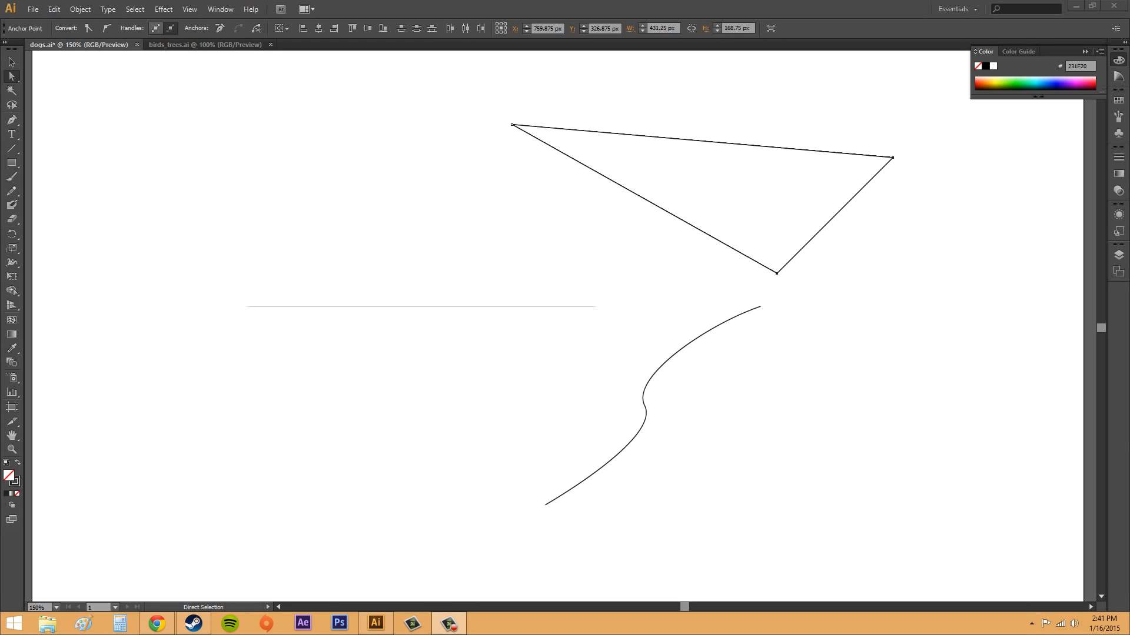
{"action": "left_click", "coordinate": [512, 124]}
{"action": "left_click", "coordinate": [560, 172]}
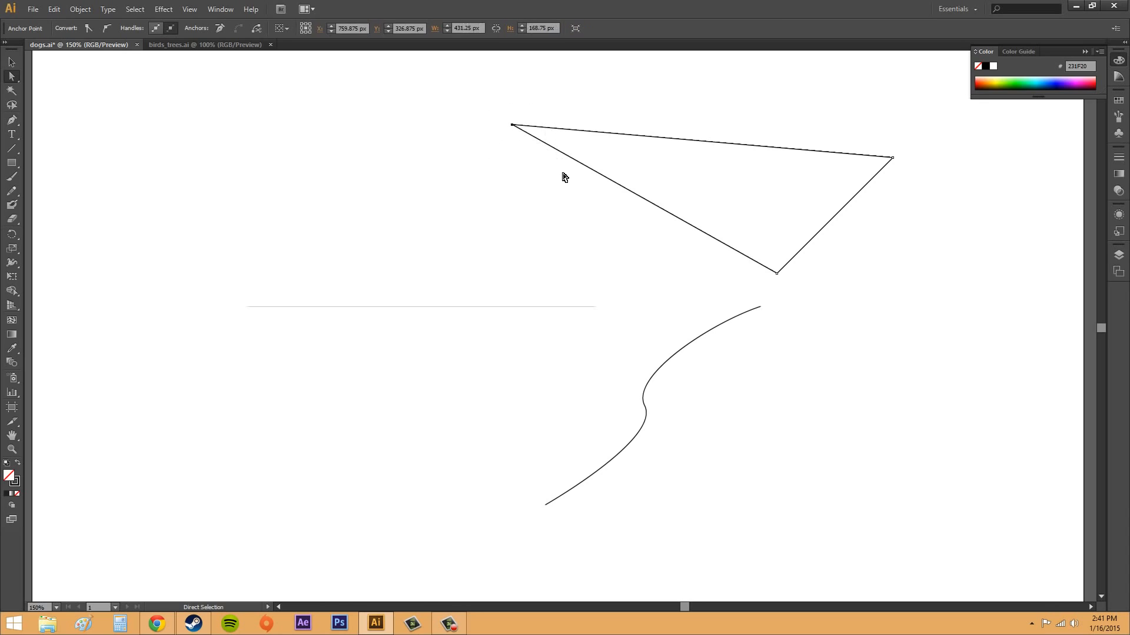
{"action": "left_click_drag", "start_coordinate": [473, 86], "coordinate": [549, 172]}
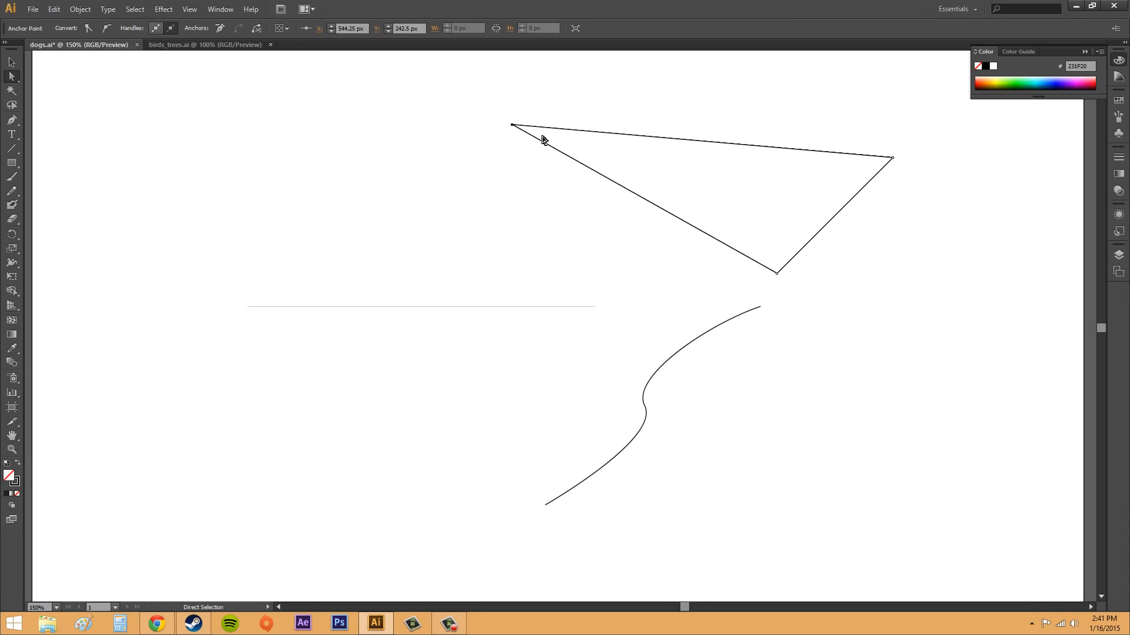
{"action": "left_click", "coordinate": [638, 400]}
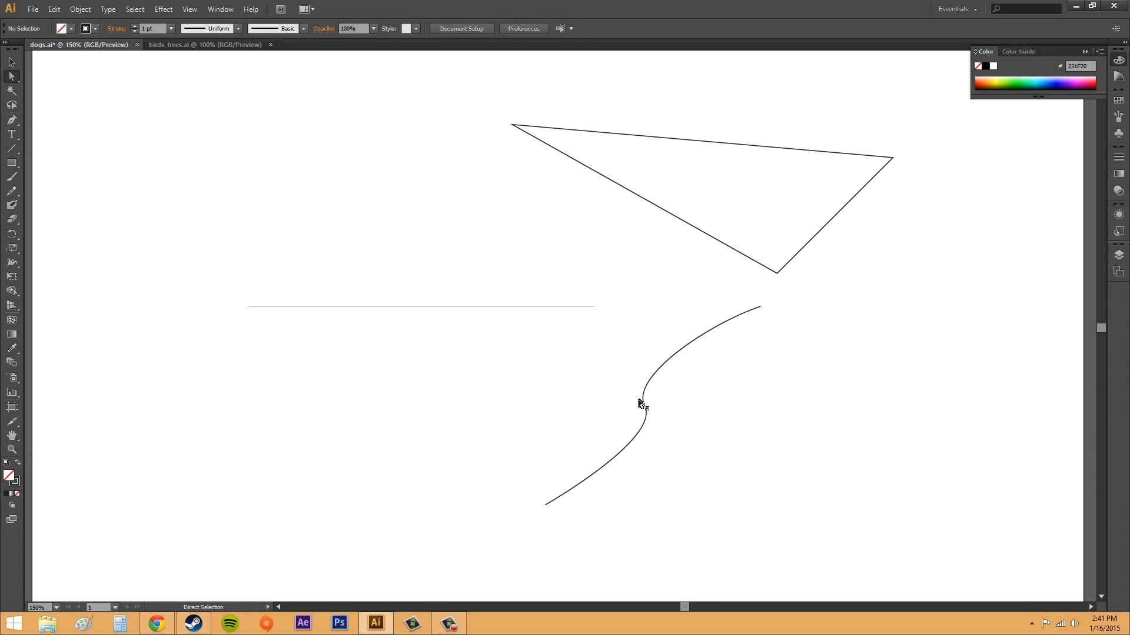
{"action": "left_click", "coordinate": [639, 400]}
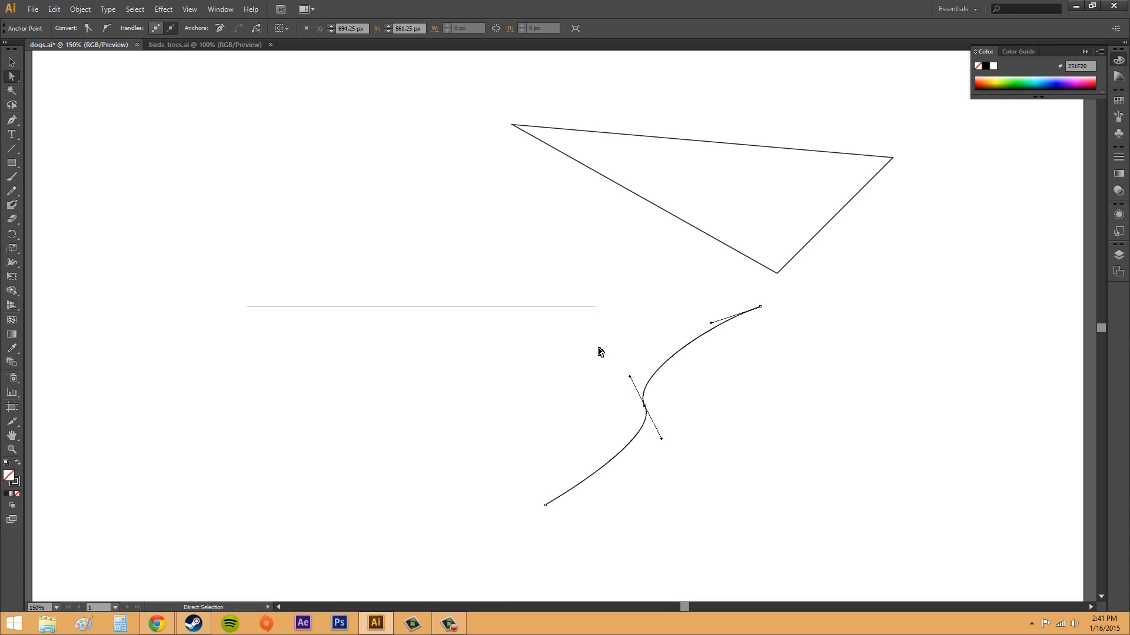
{"action": "left_click", "coordinate": [517, 124]}
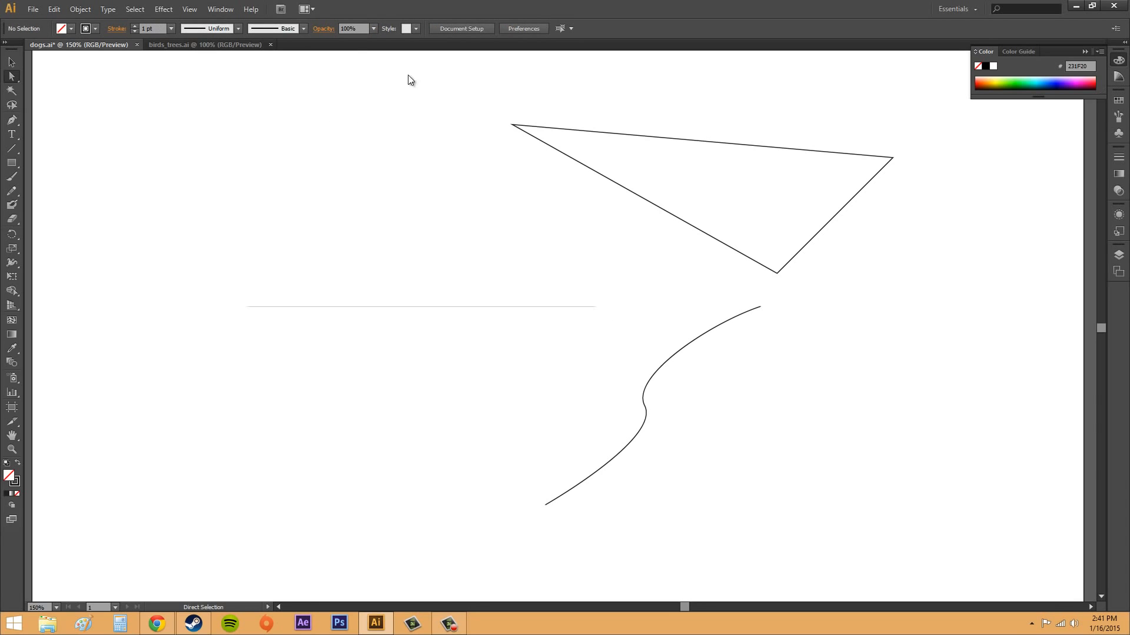
- Hide the selection edges and check how the triangle's upper-left corner and the S-curve's middle anchor look when selected
{"action": "left_click", "coordinate": [188, 9]}
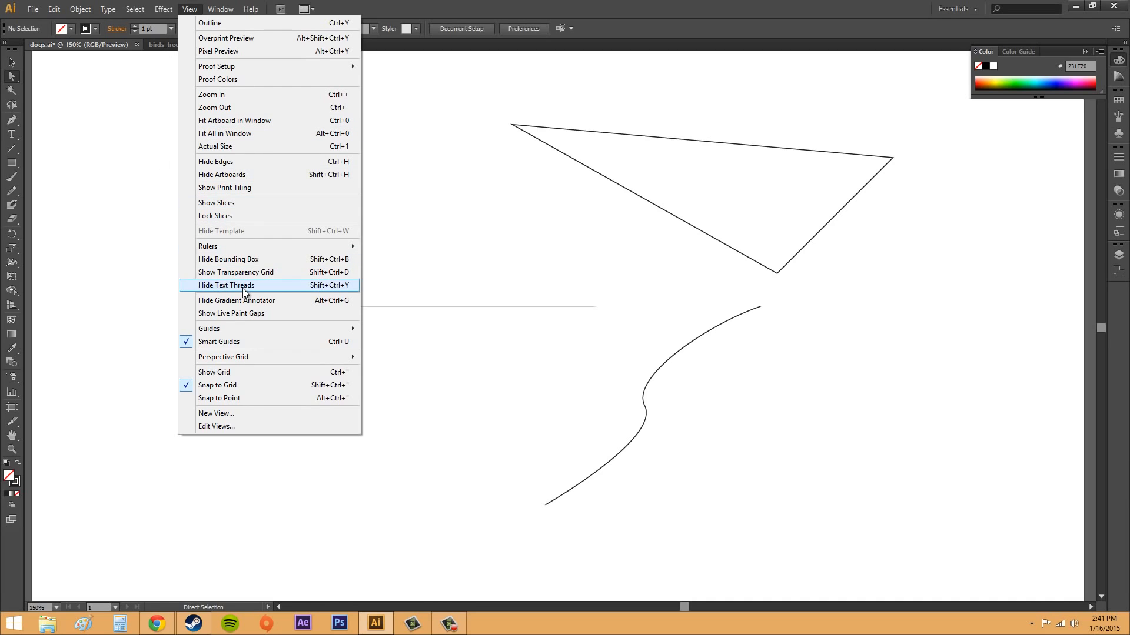
{"action": "left_click", "coordinate": [218, 165]}
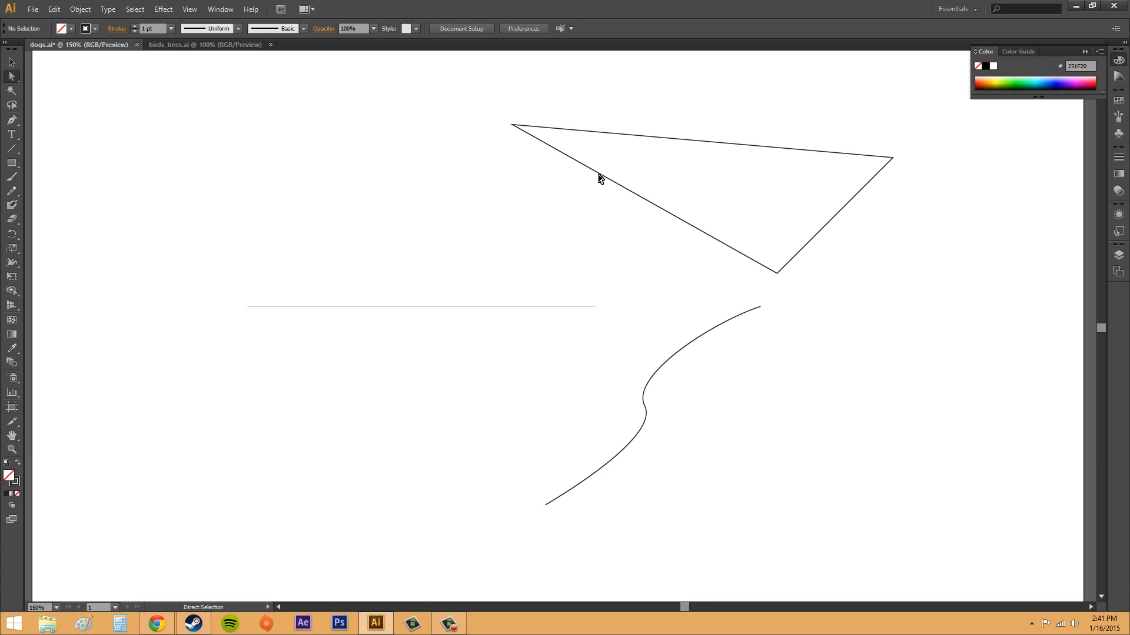
{"action": "left_click", "coordinate": [516, 126]}
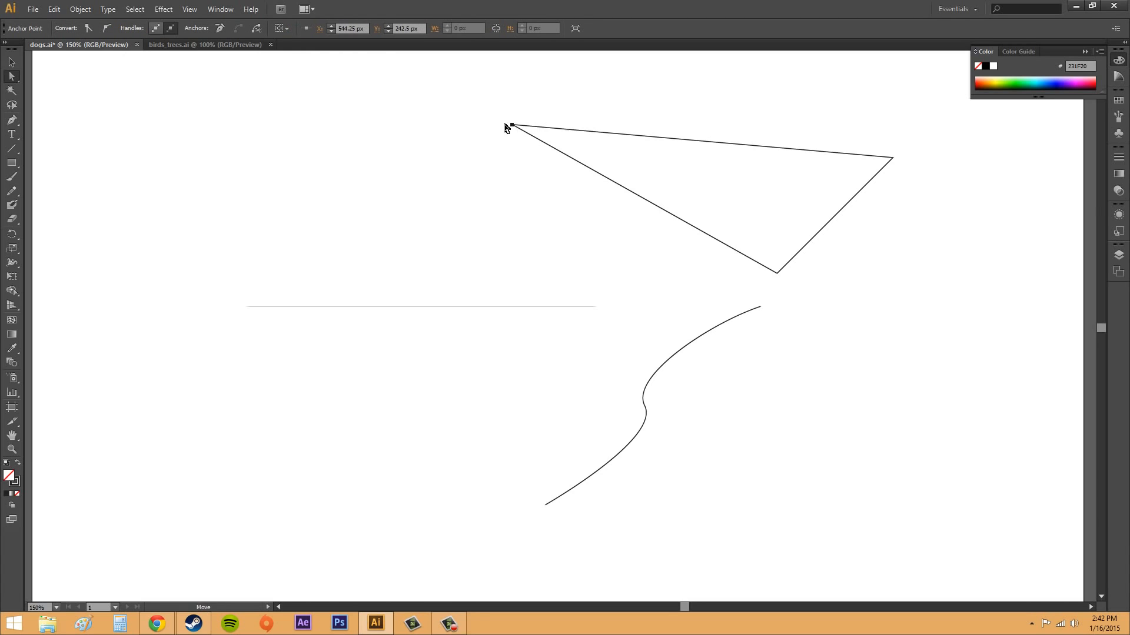
{"action": "left_click", "coordinate": [716, 327]}
{"action": "left_click", "coordinate": [661, 371]}
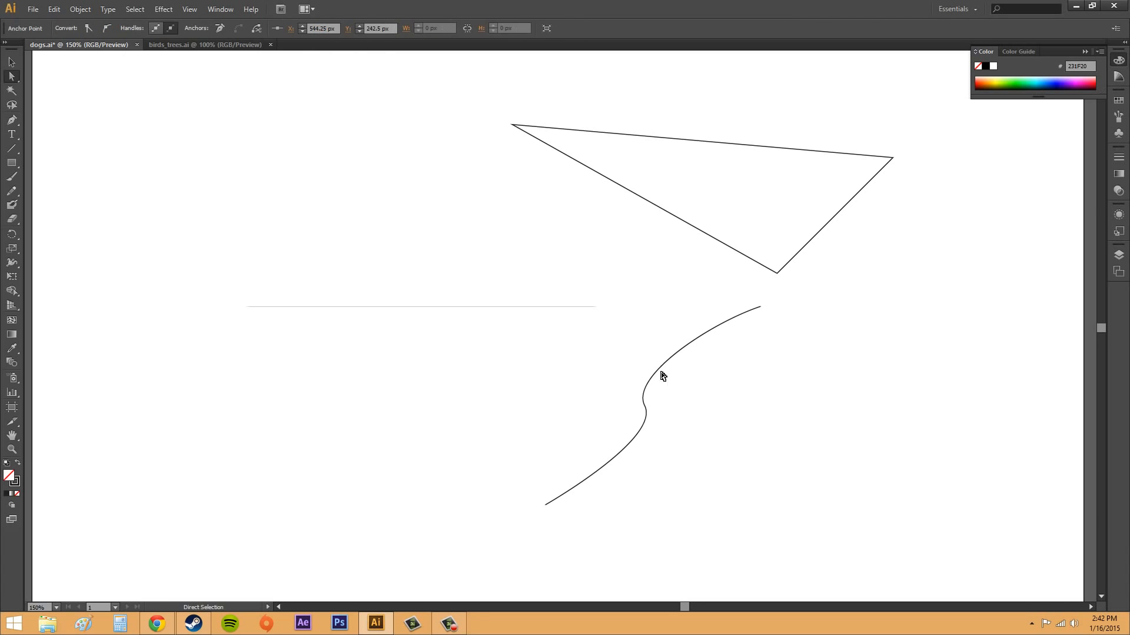
{"action": "left_click", "coordinate": [641, 402]}
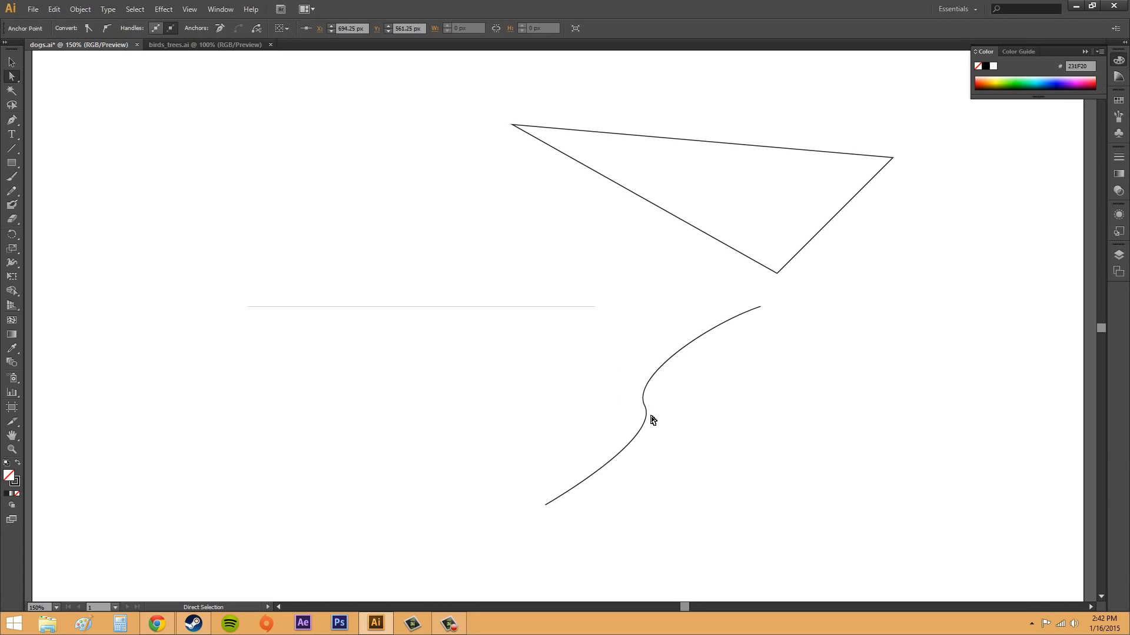
{"action": "left_click", "coordinate": [644, 409]}
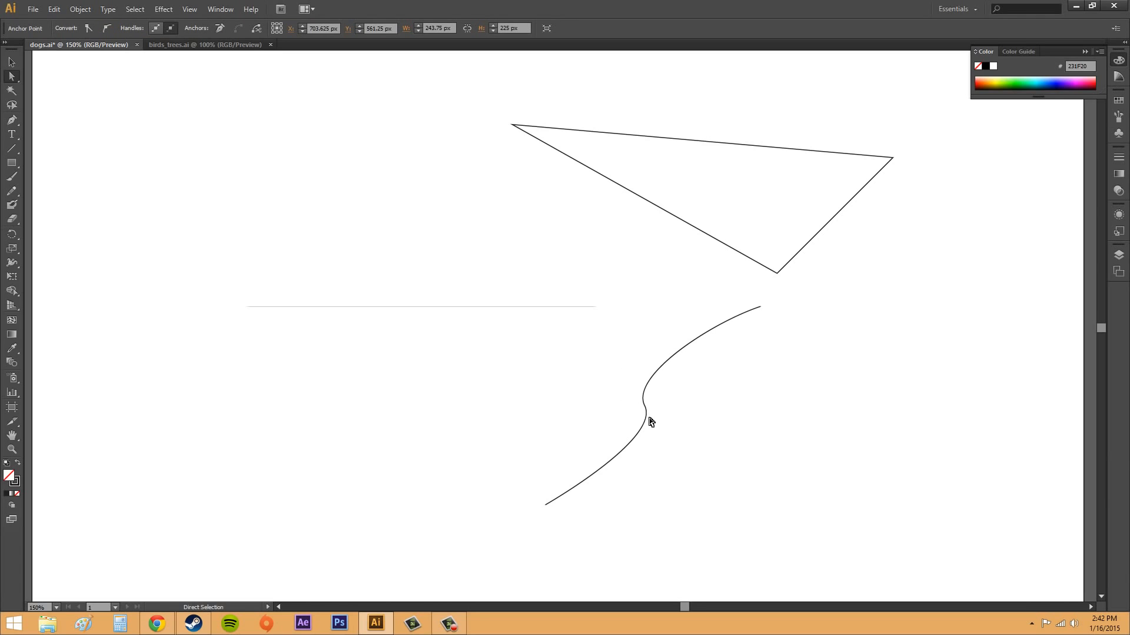
{"action": "left_click_drag", "start_coordinate": [630, 370], "coordinate": [699, 451]}
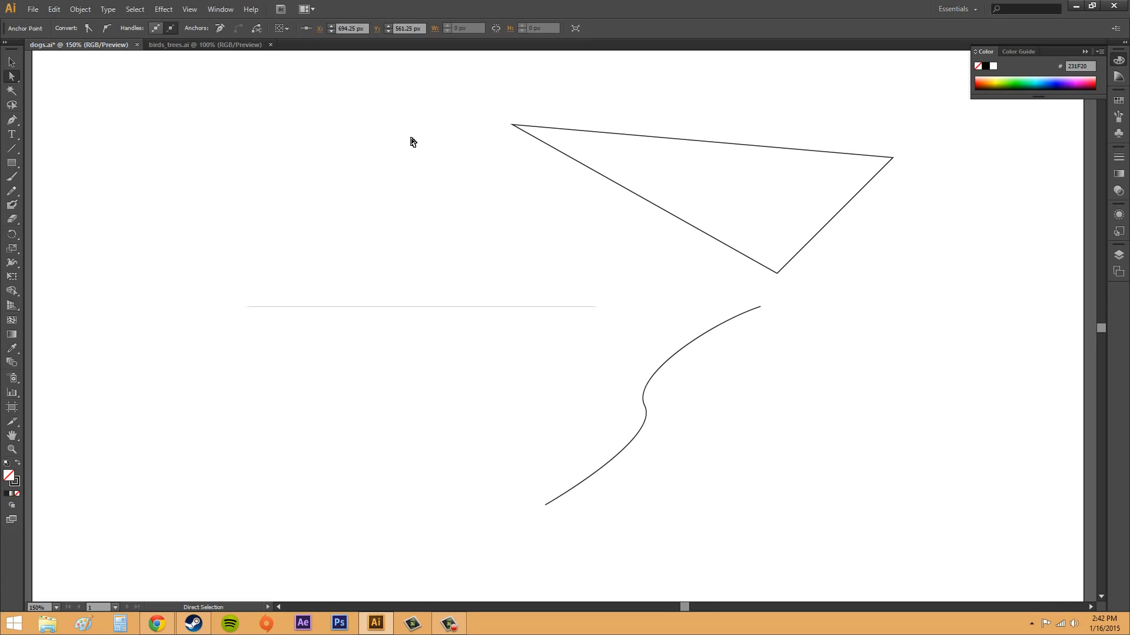
- Show the selection edges again and check the edge visibility option
{"action": "left_click", "coordinate": [176, 6]}
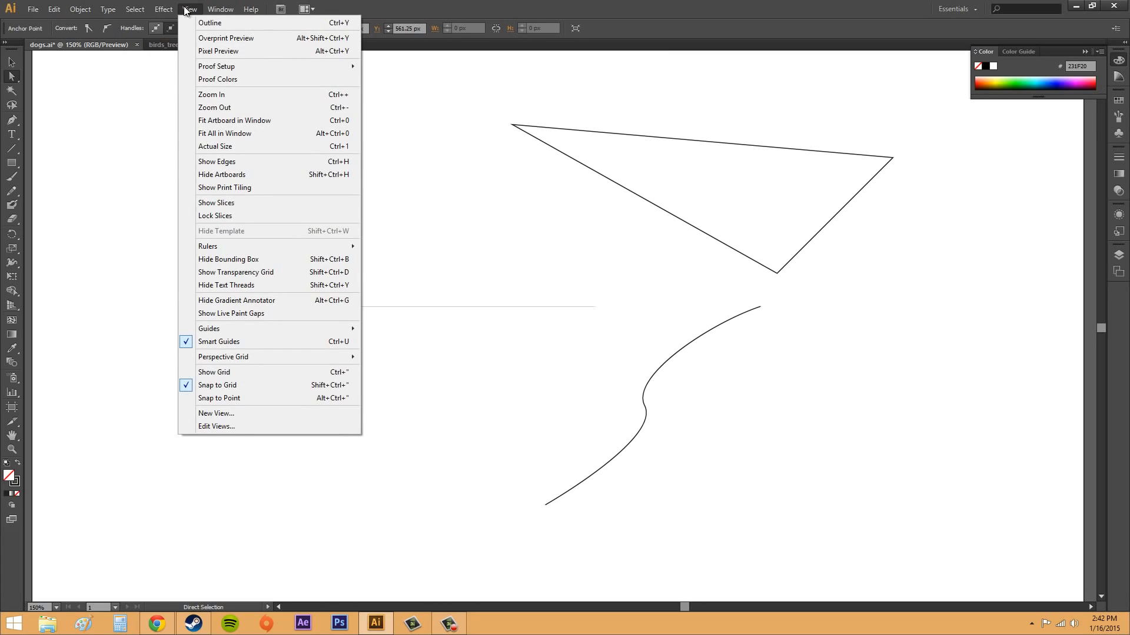
{"action": "left_click", "coordinate": [222, 161]}
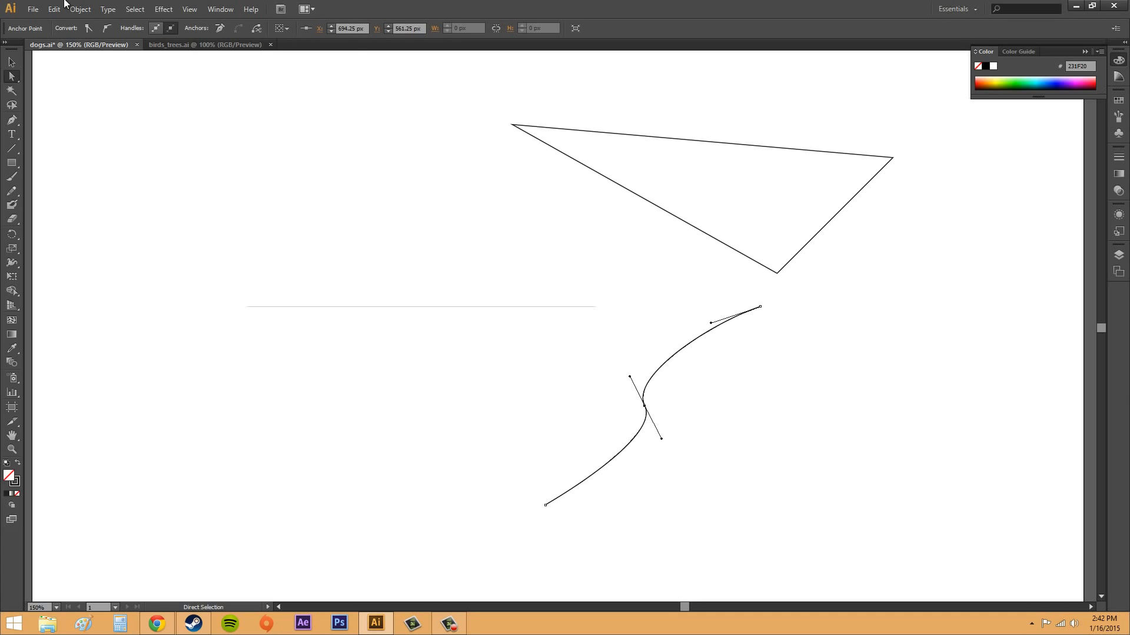
{"action": "left_click", "coordinate": [188, 9]}
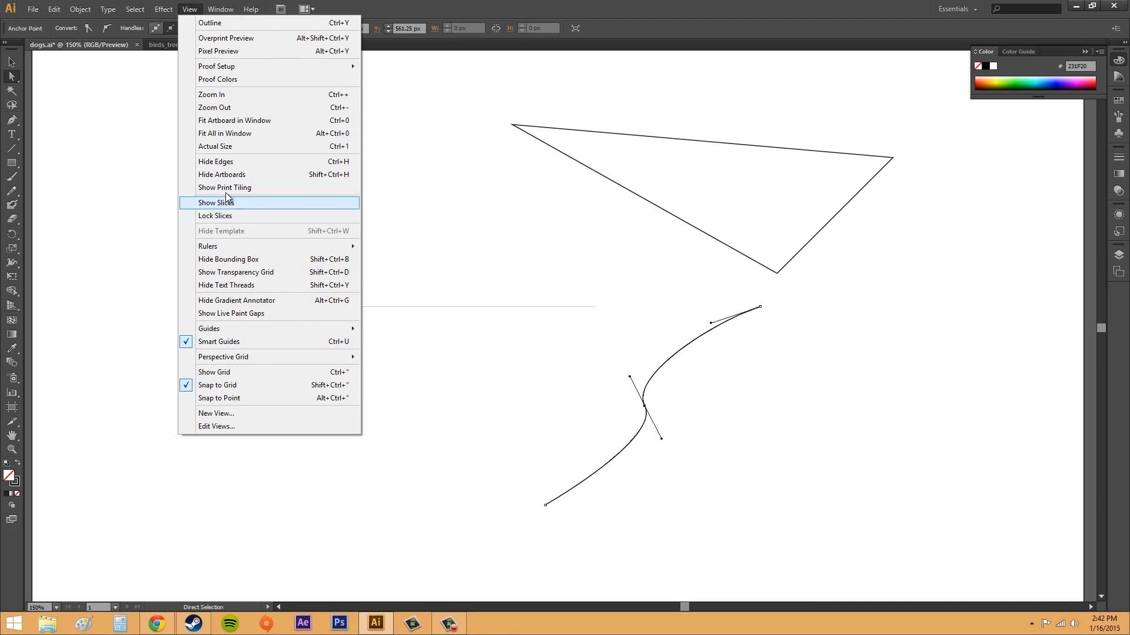
{"action": "left_click", "coordinate": [908, 383]}
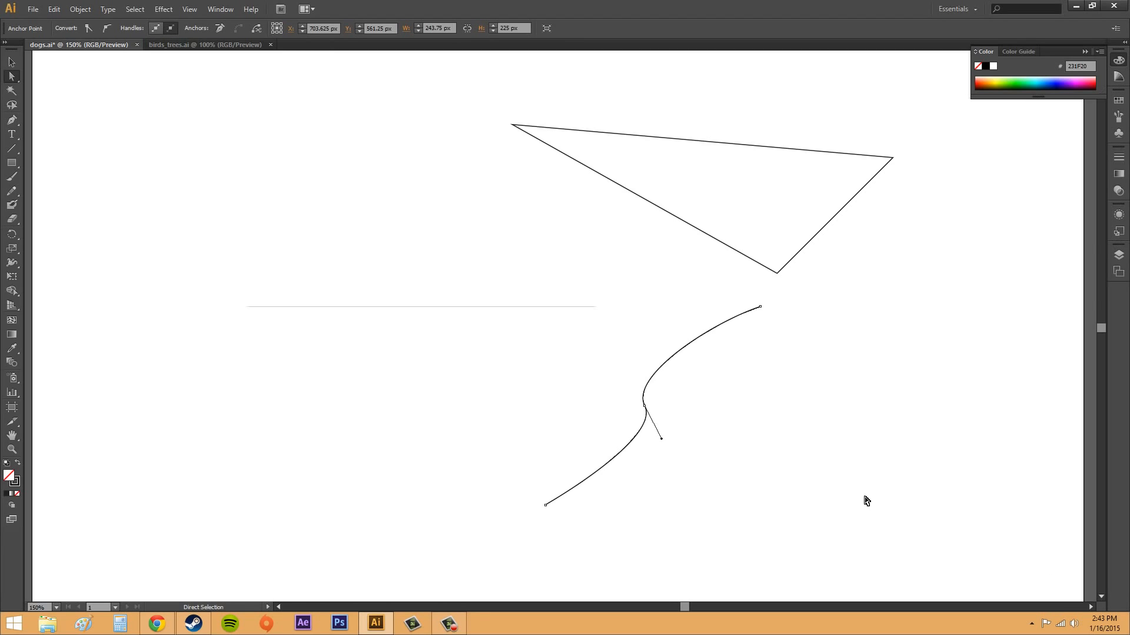
- Select the S-curve's upper end and middle anchors together and turn on handle display for multiple selected anchor points
{"action": "left_click_drag", "start_coordinate": [637, 286], "coordinate": [799, 420]}
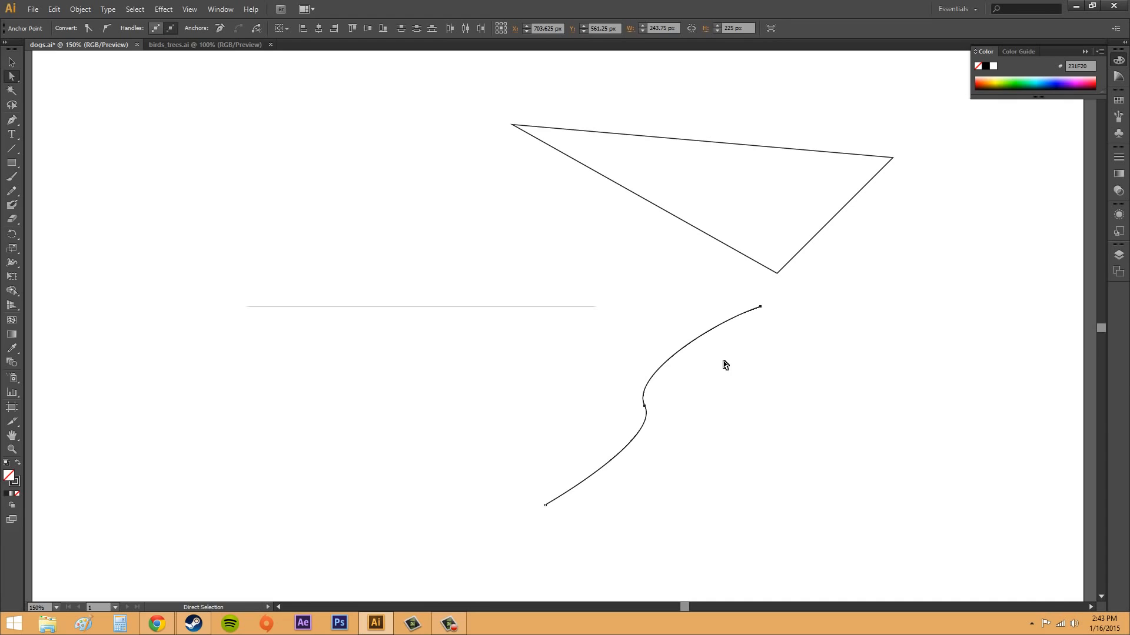
{"action": "left_click_drag", "start_coordinate": [621, 294], "coordinate": [827, 454]}
{"action": "left_click", "coordinate": [156, 28]}
{"action": "left_click", "coordinate": [170, 29]}
{"action": "left_click", "coordinate": [156, 28]}
{"action": "left_click", "coordinate": [169, 29]}
{"action": "left_click", "coordinate": [156, 29]}
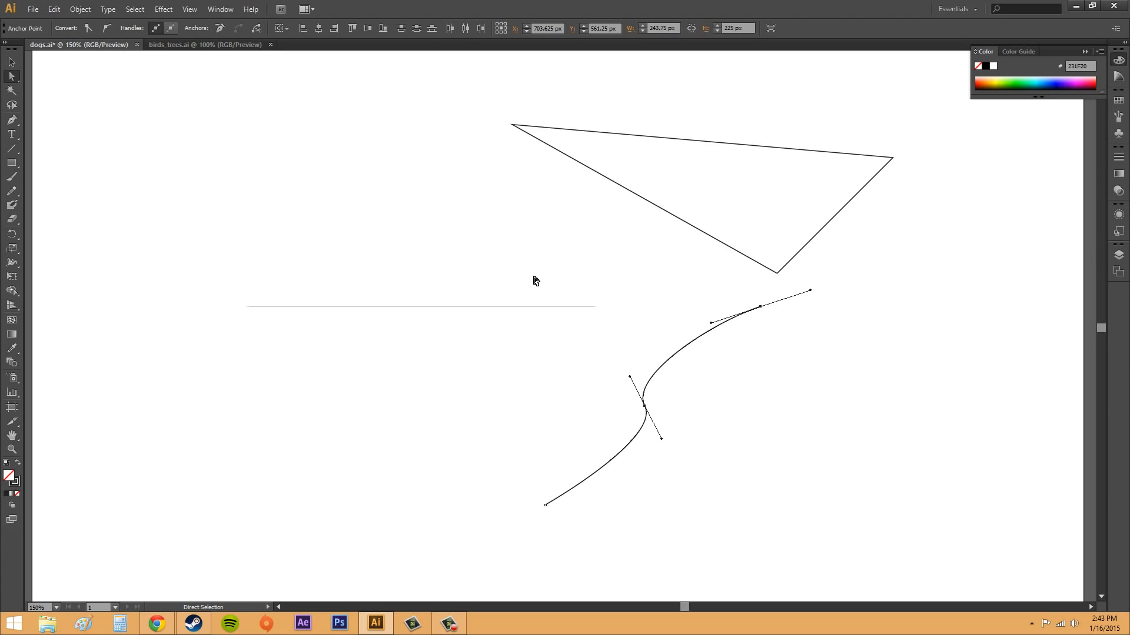
- Compare the triangle's straight edge with the handles on the S-curve's upper end and middle anchors
{"action": "left_click", "coordinate": [675, 228]}
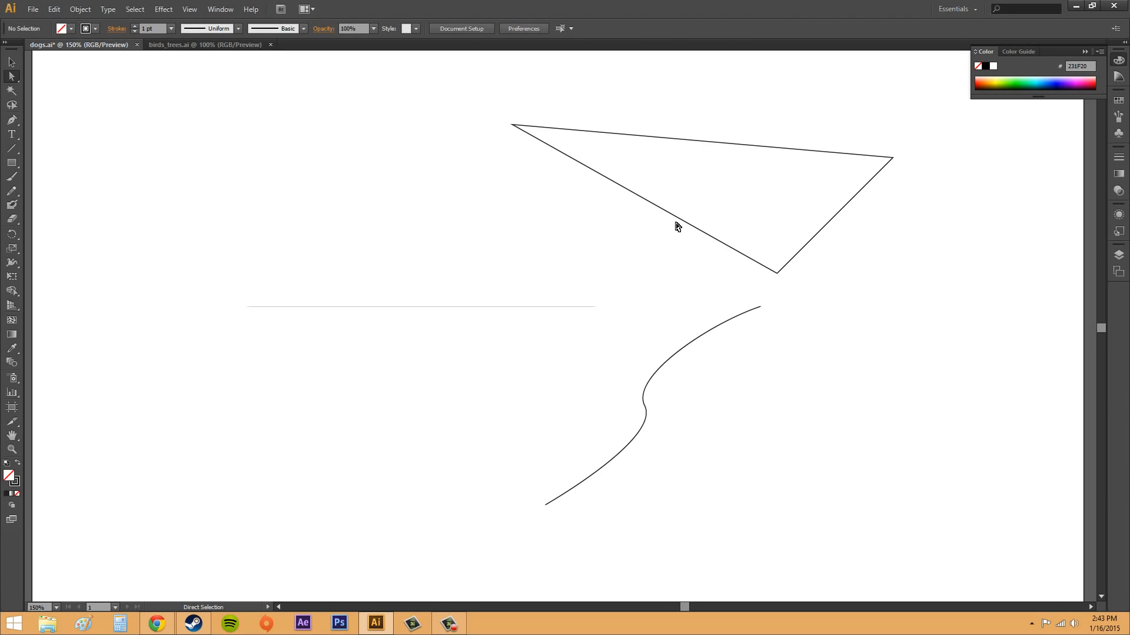
{"action": "left_click", "coordinate": [677, 219]}
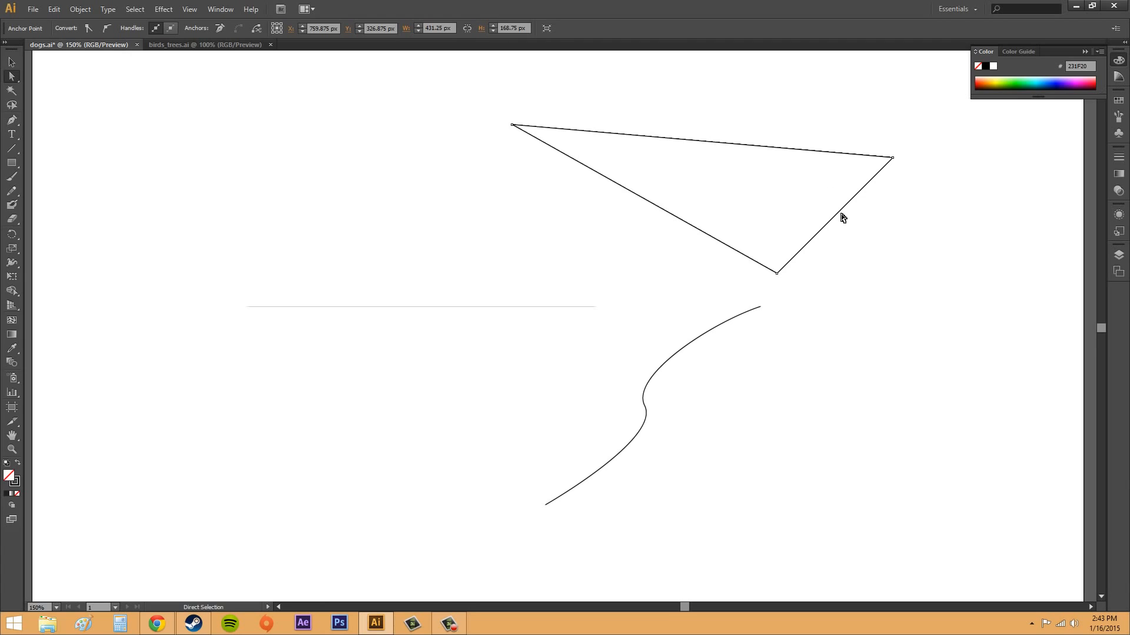
{"action": "left_click", "coordinate": [737, 317]}
{"action": "left_click", "coordinate": [760, 308]}
{"action": "left_click", "coordinate": [645, 406]}
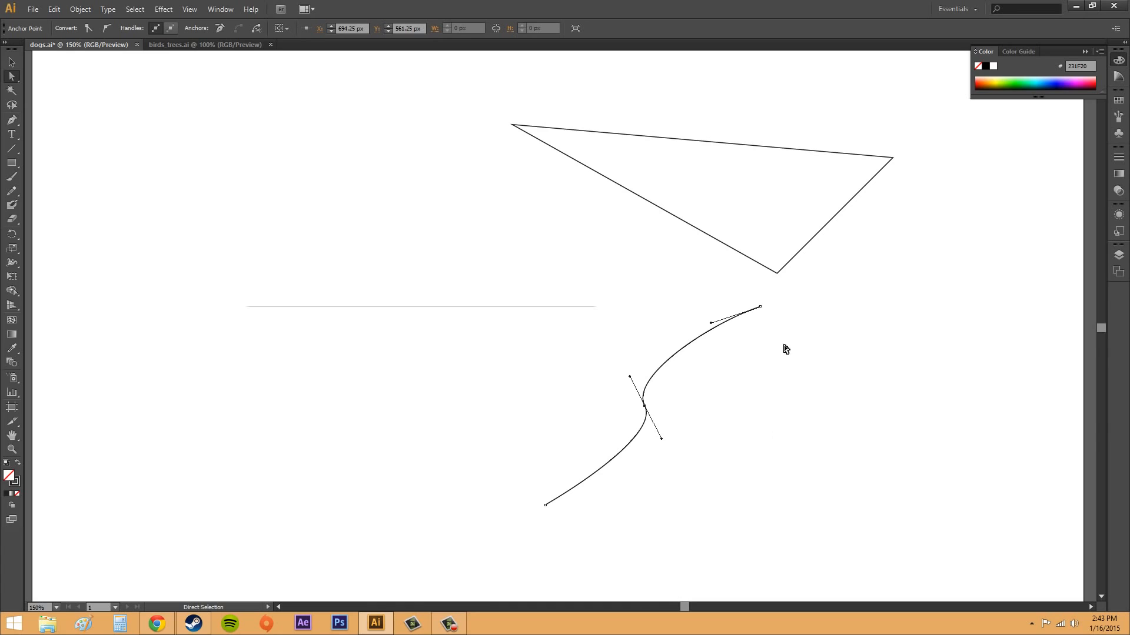
{"action": "left_click", "coordinate": [708, 313]}
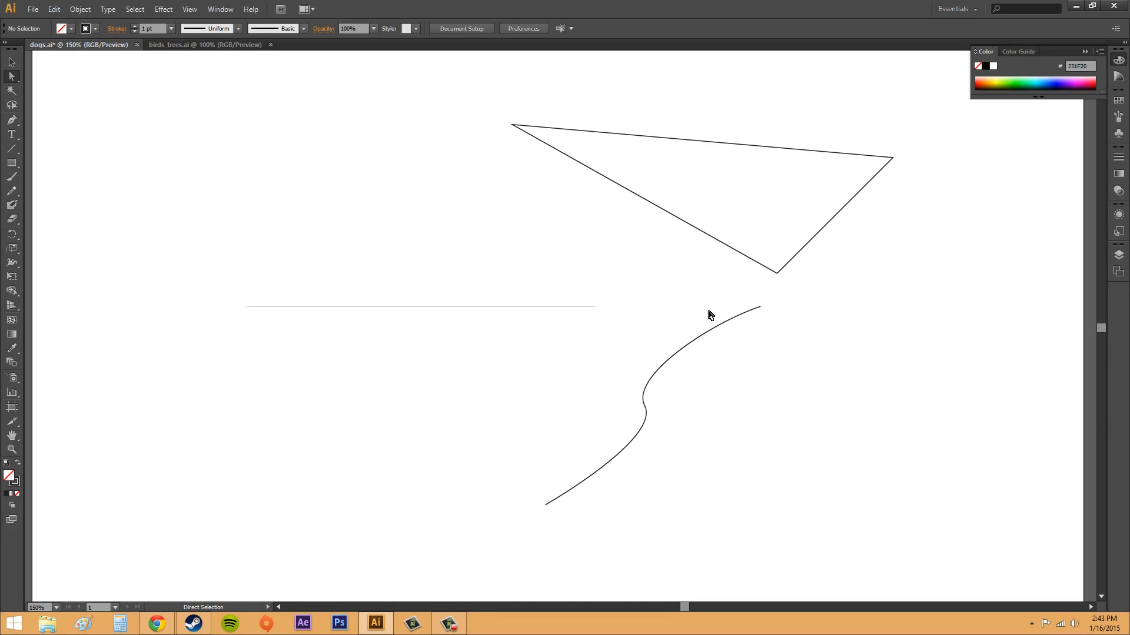
- Rotate the direction handle of the S-curve's upper end anchor to horizontal, rounding the curve's upper part, and deselect the path
{"action": "left_click", "coordinate": [761, 307]}
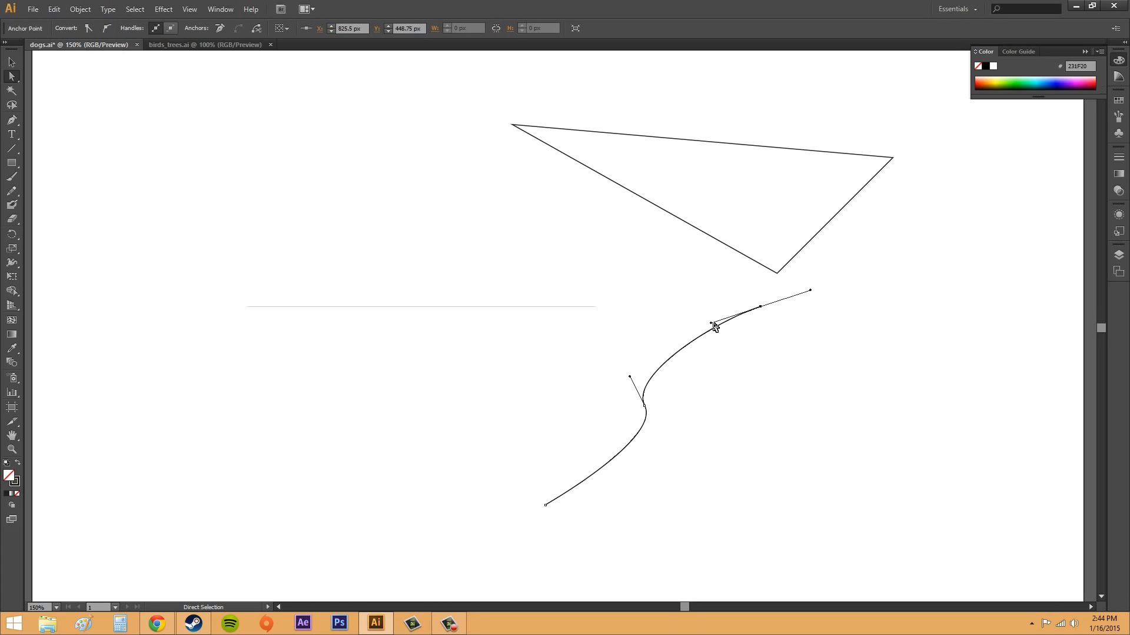
{"action": "left_click_drag", "start_coordinate": [710, 323], "coordinate": [712, 310]}
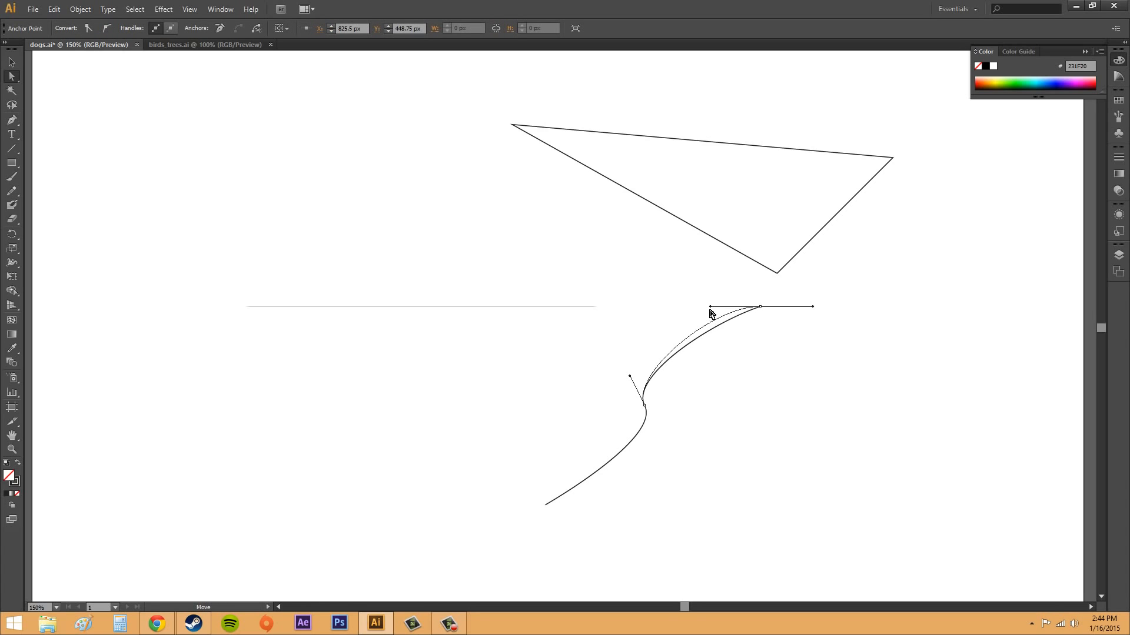
{"action": "left_click", "coordinate": [771, 366]}
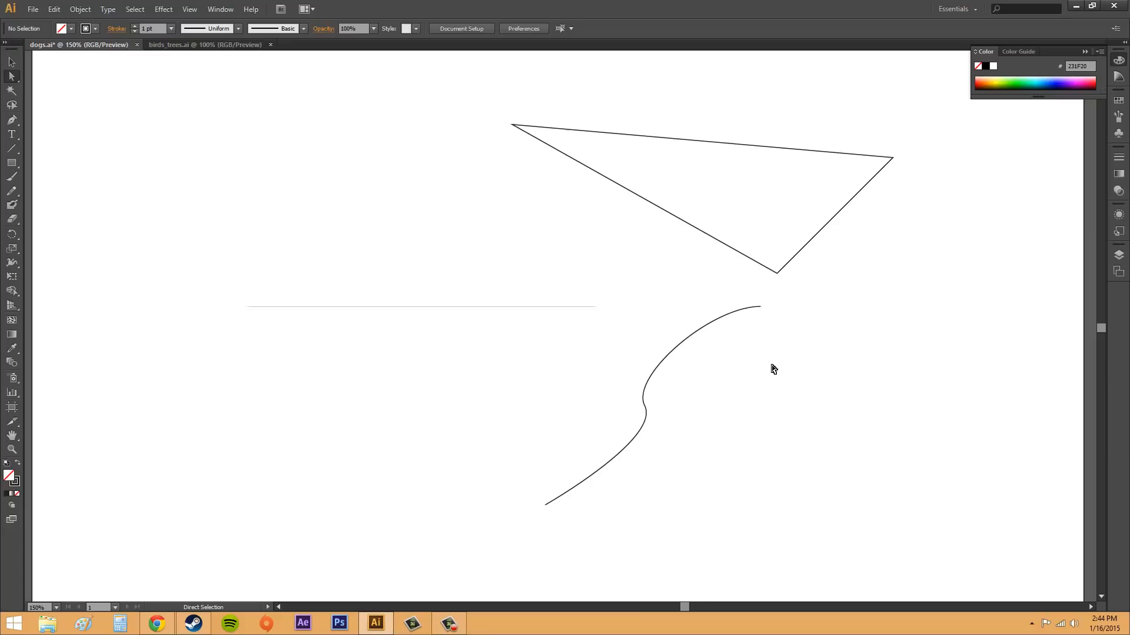